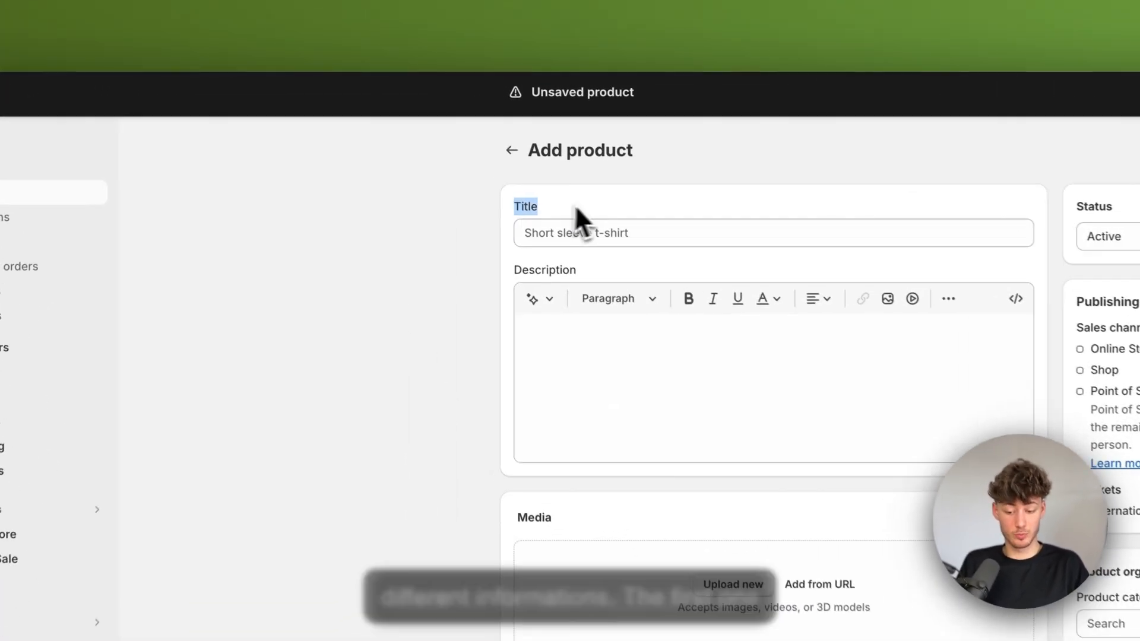
- Enter "Relaxed Fit T-Shirt" as the title of the new product
{"action": "left_click", "coordinate": [450, 153]}
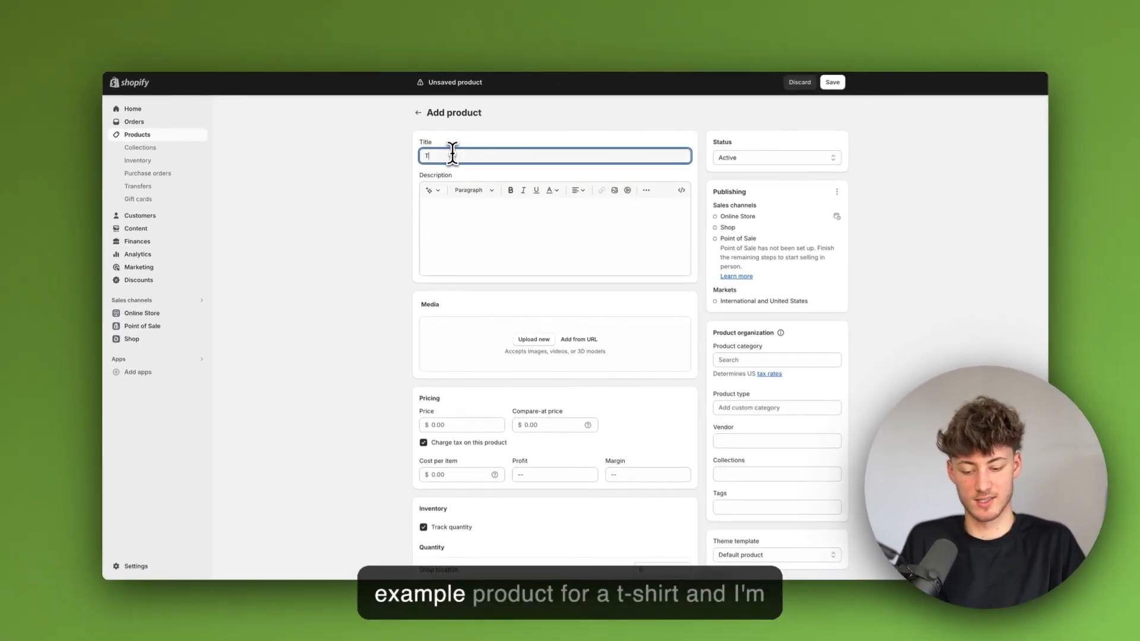
{"action": "type", "text": "T-Shirt"}
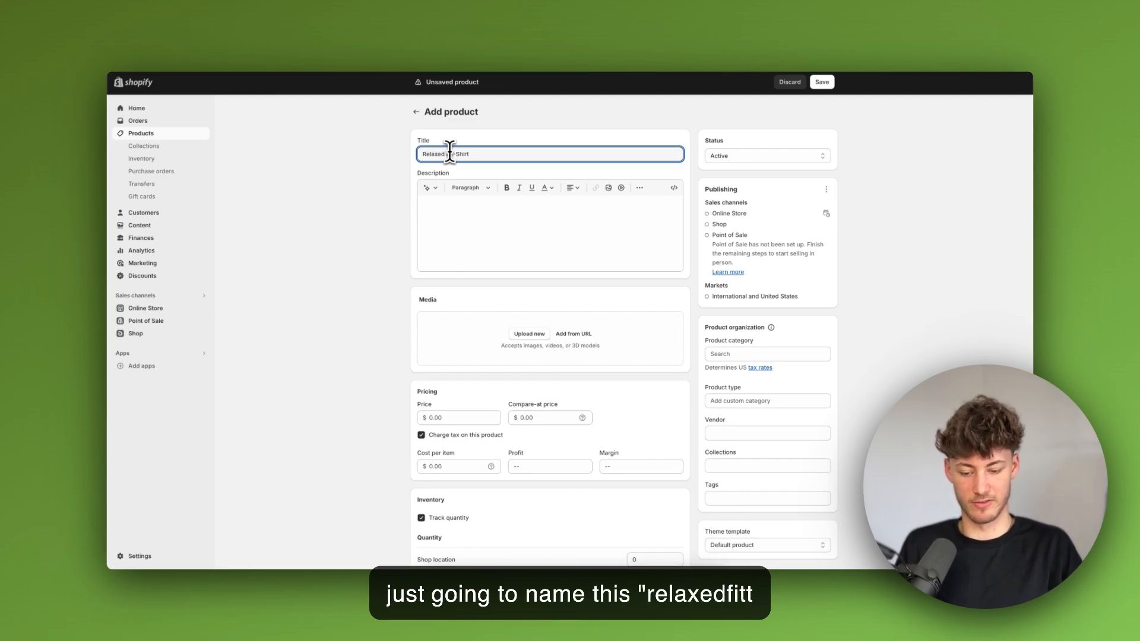
{"action": "left_click", "coordinate": [480, 242]}
{"action": "left_click_drag", "start_coordinate": [418, 174], "coordinate": [472, 178]}
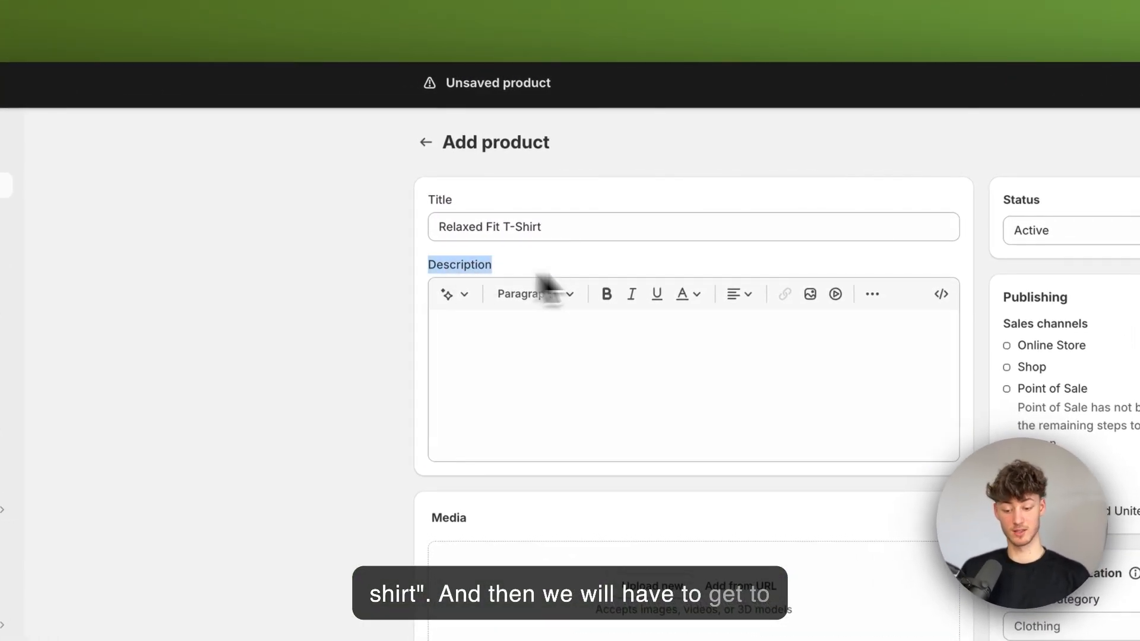
{"action": "left_click", "coordinate": [545, 373]}
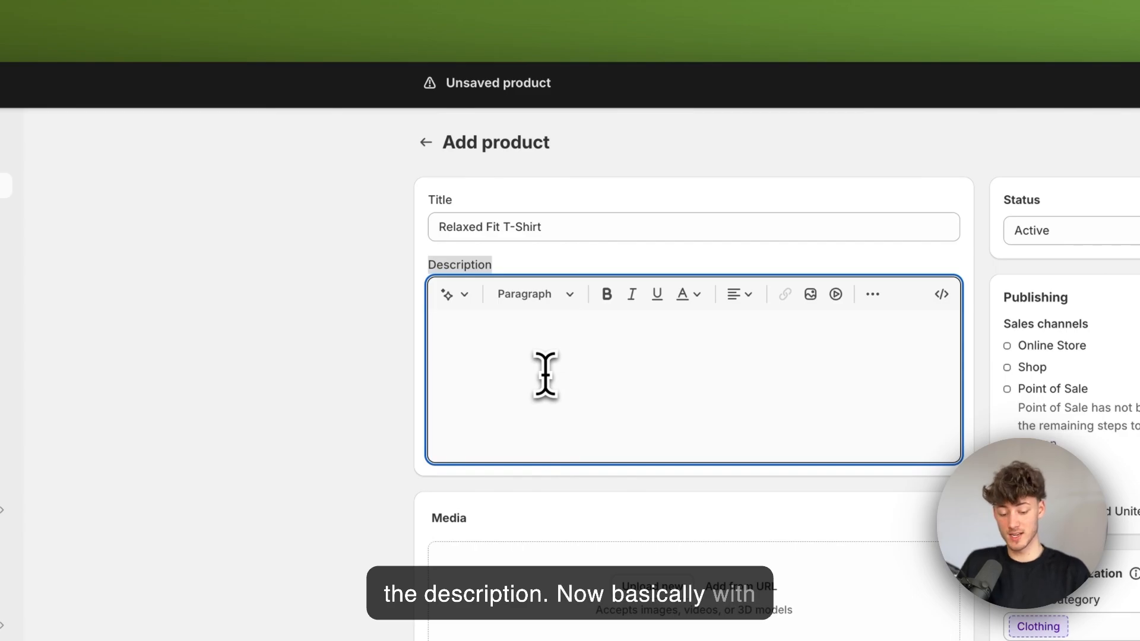
{"action": "left_click", "coordinate": [379, 350]}
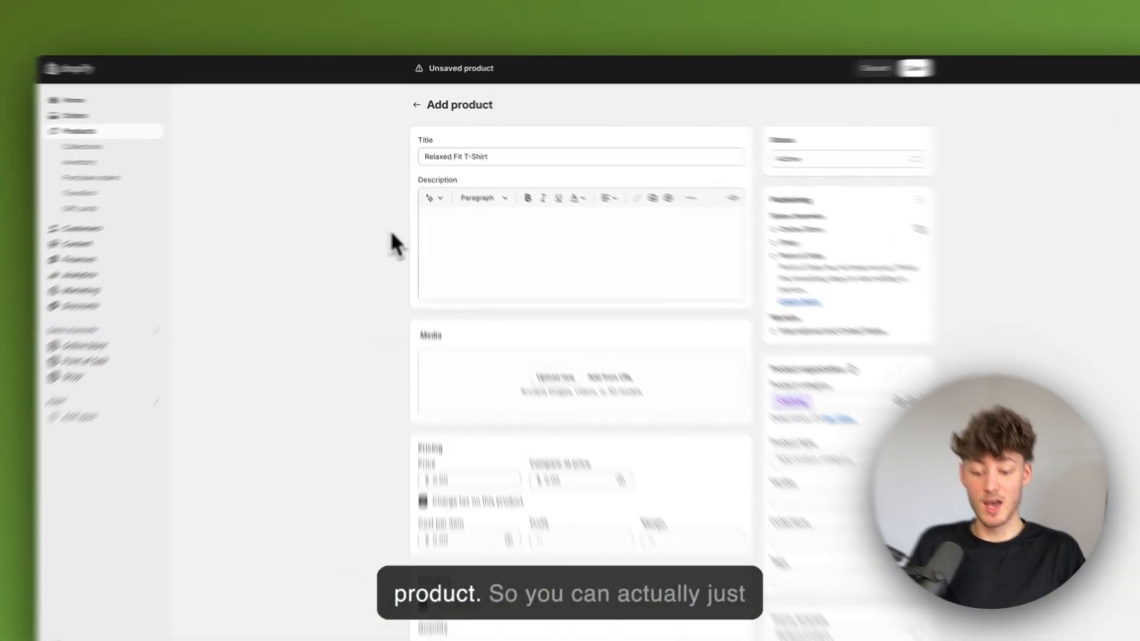
{"action": "left_click", "coordinate": [453, 228]}
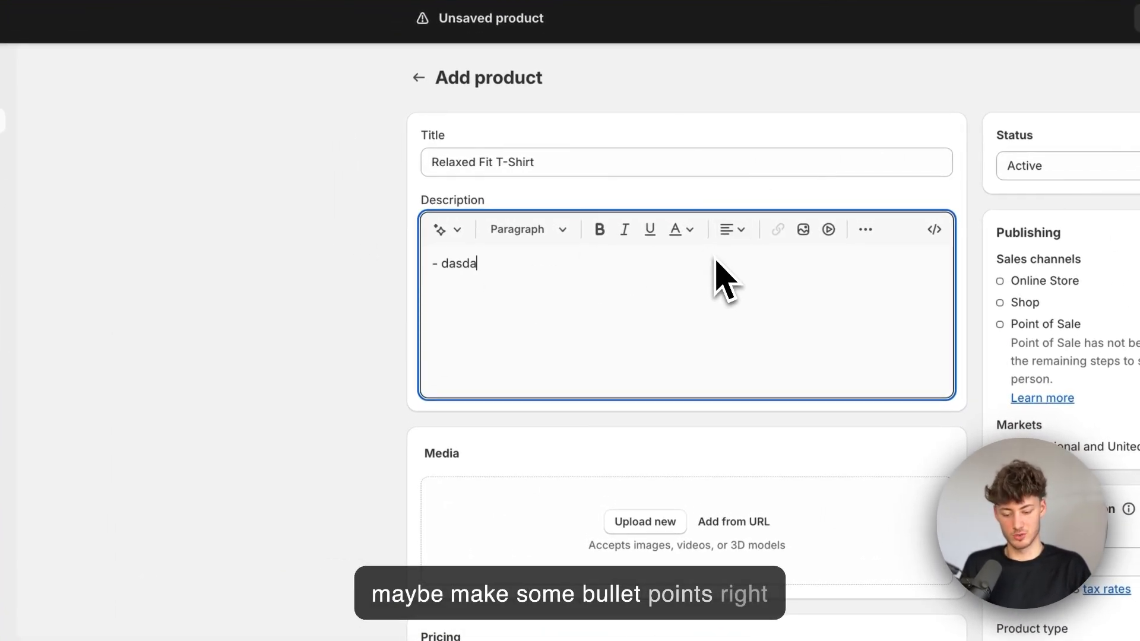
{"action": "key", "text": "BackSpace"}
{"action": "key", "text": "BackSpace"}
{"action": "key", "text": "BackSpace"}
{"action": "key", "text": "BackSpace"}
{"action": "key", "text": "BackSpace"}
{"action": "key", "text": "BackSpace"}
{"action": "key", "text": "BackSpace"}
{"action": "key", "text": "BackSpace"}
{"action": "key", "text": "BackSpace"}
{"action": "key", "text": "BackSpace"}
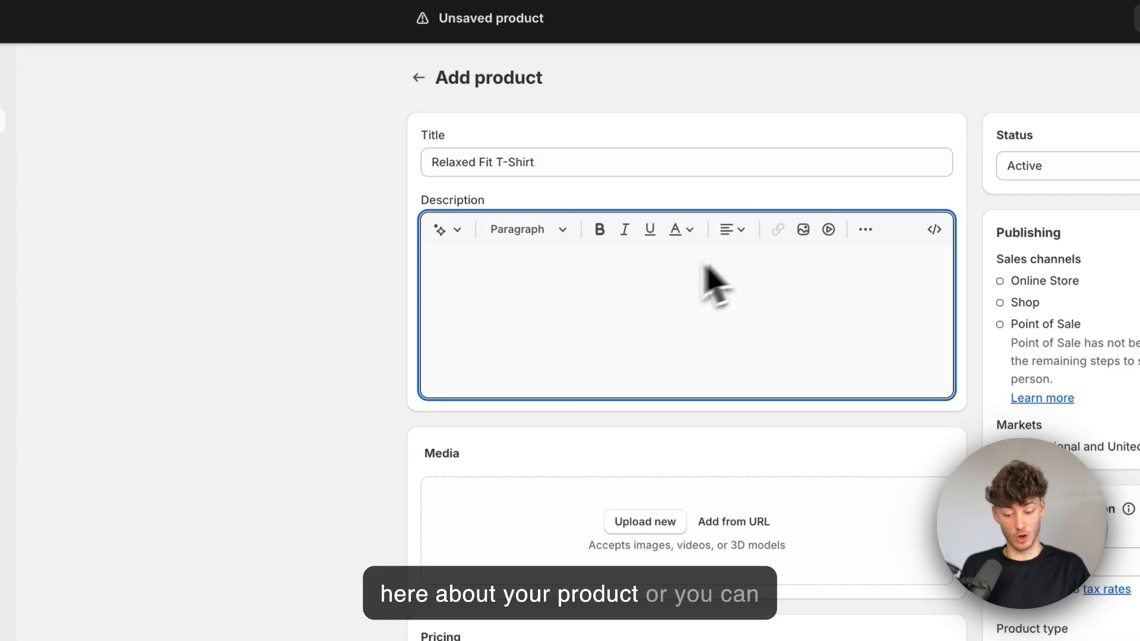
- Start generating a product description with the features and keywords "tshirt, relaxed fit, made in usa, organic cotton"
{"action": "left_click", "coordinate": [440, 230]}
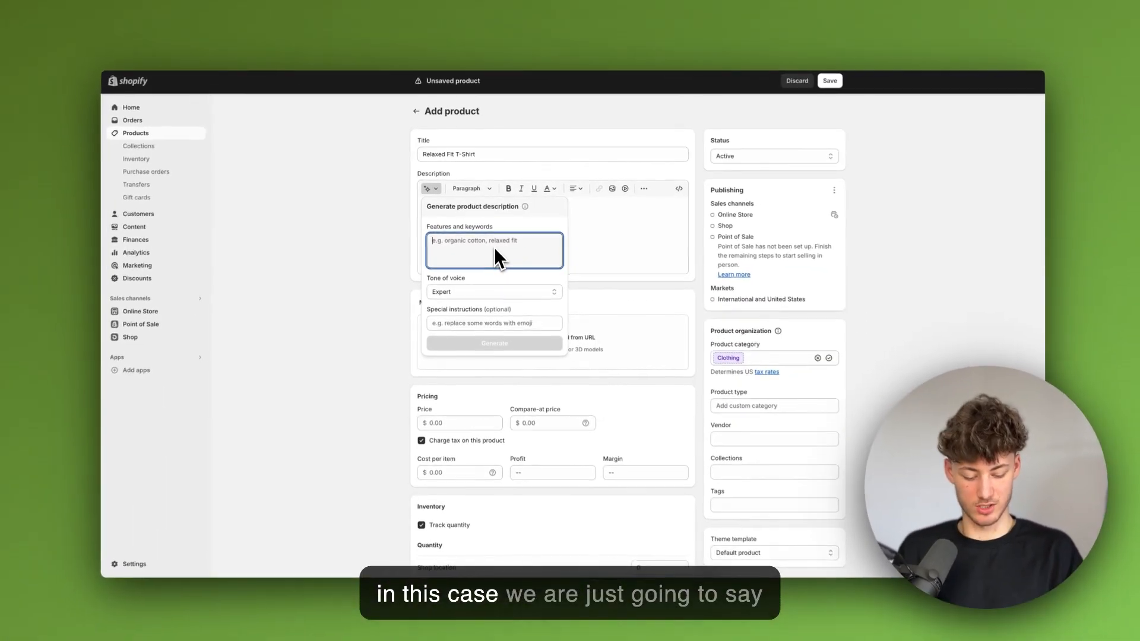
{"action": "type", "text": "tshirt, r"}
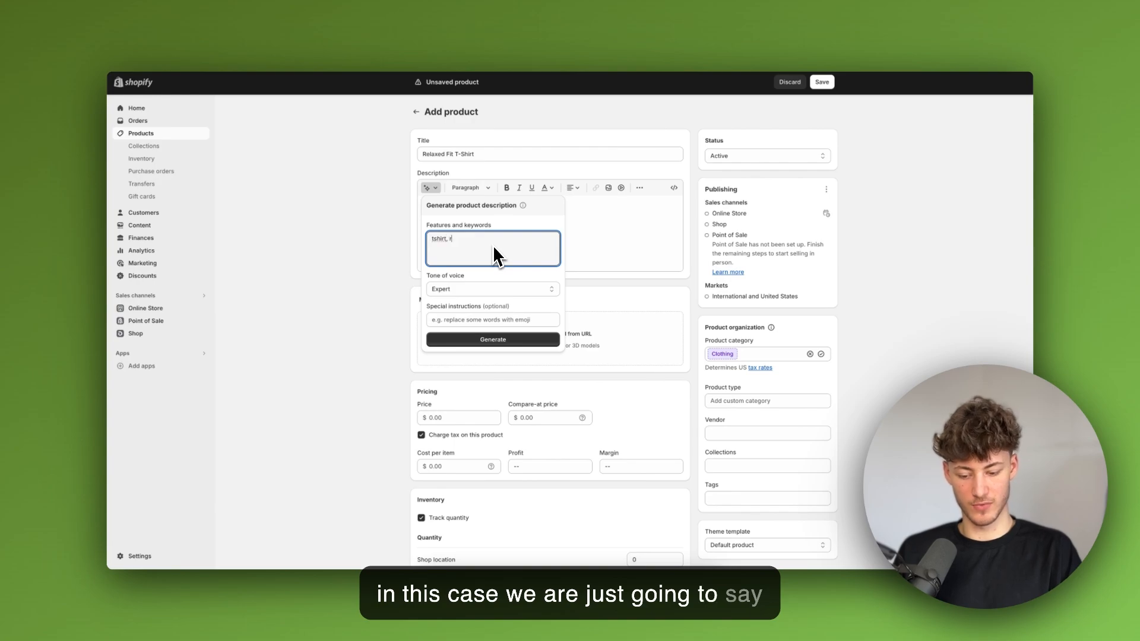
{"action": "type", "text": "ela"}
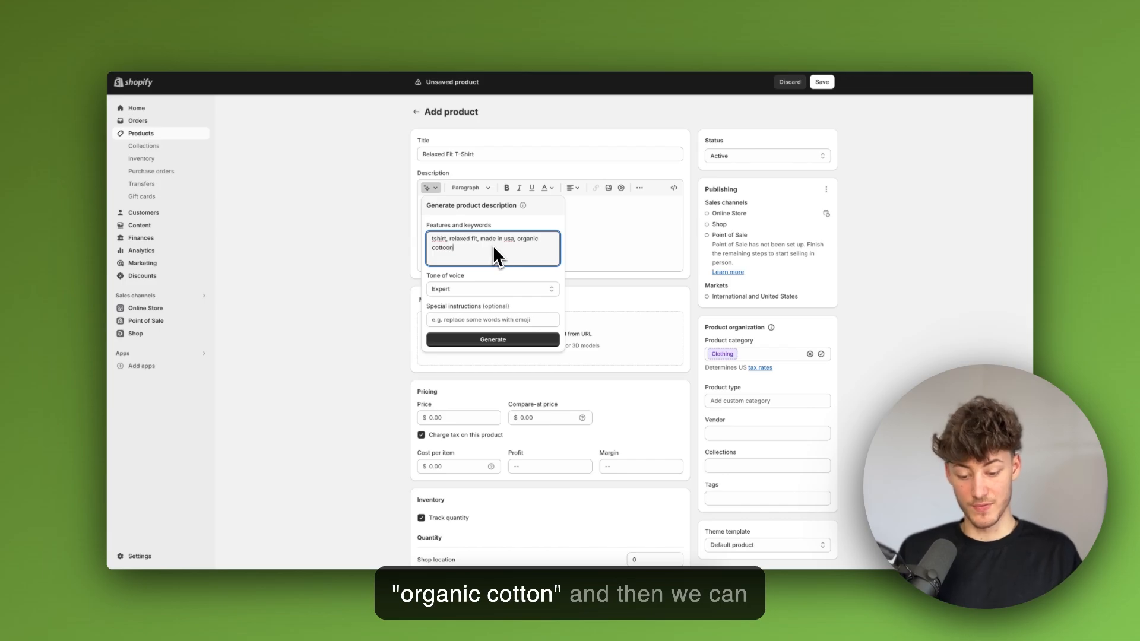
{"action": "left_click", "coordinate": [450, 248]}
{"action": "key", "text": "BackSpace"}
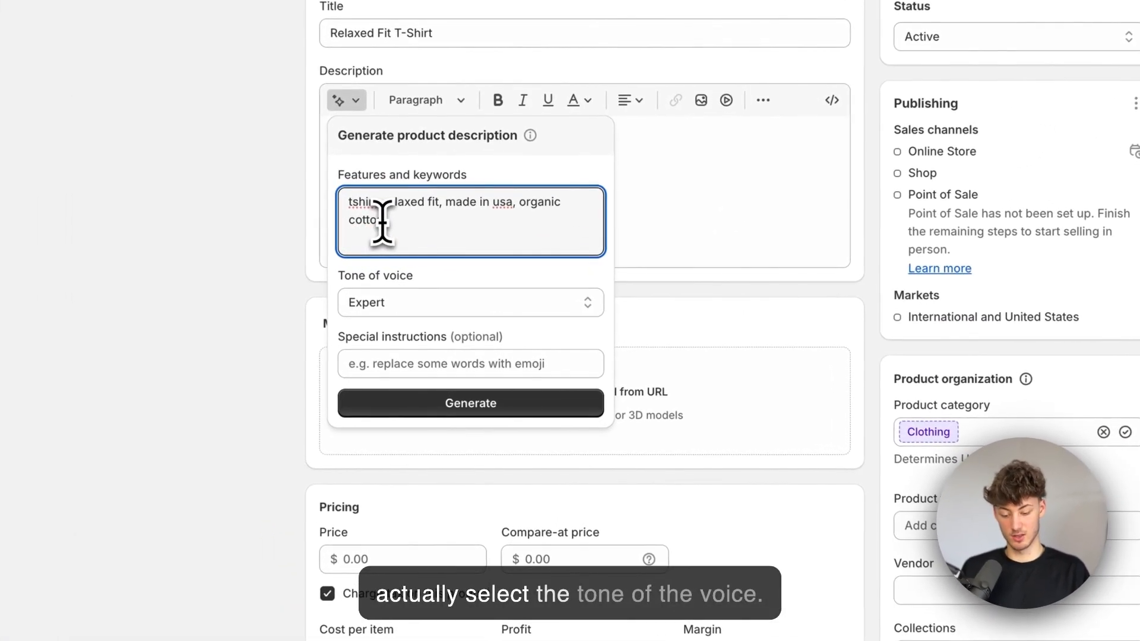
- Generate the description in the Expert tone of voice and keep the suggested text
{"action": "left_click_drag", "start_coordinate": [349, 284], "coordinate": [420, 308]}
{"action": "left_click", "coordinate": [420, 308]}
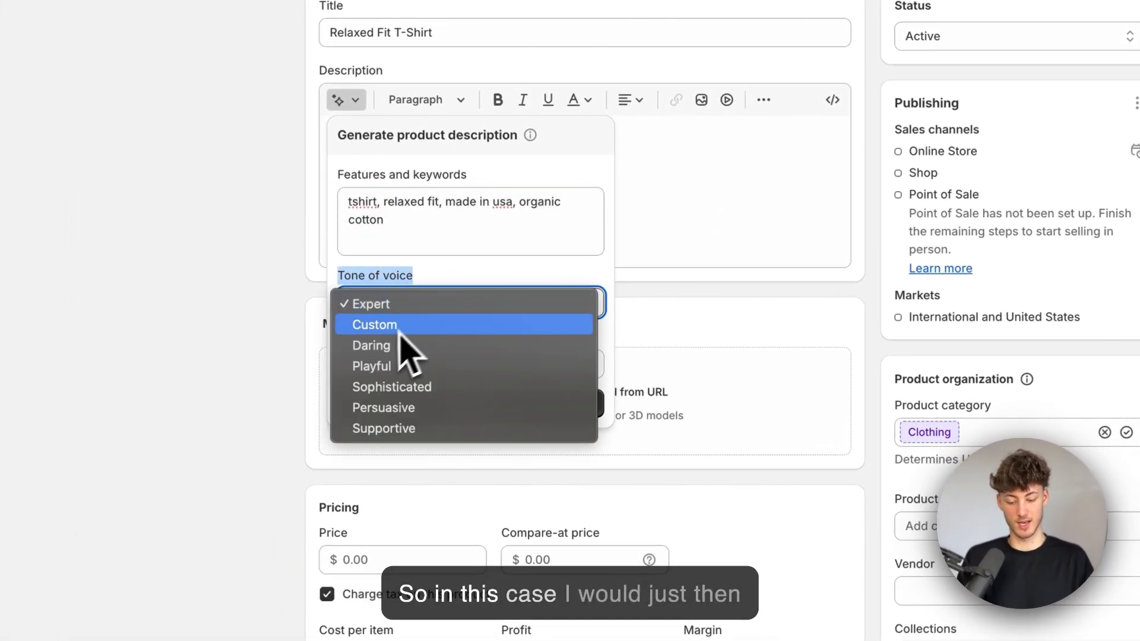
{"action": "left_click", "coordinate": [375, 307]}
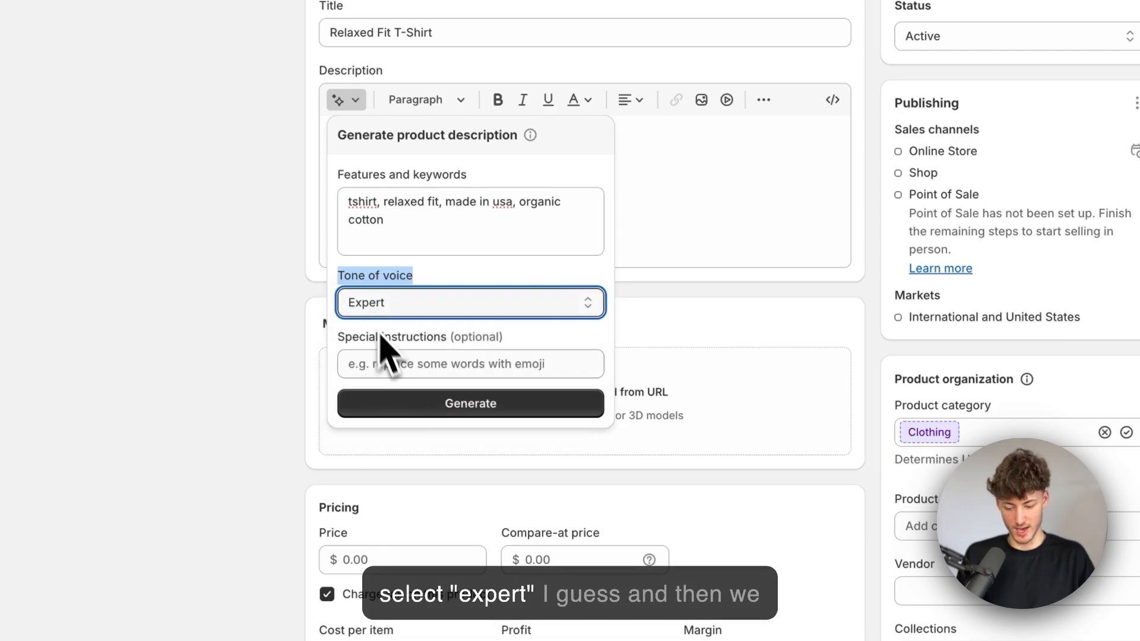
{"action": "left_click", "coordinate": [457, 416]}
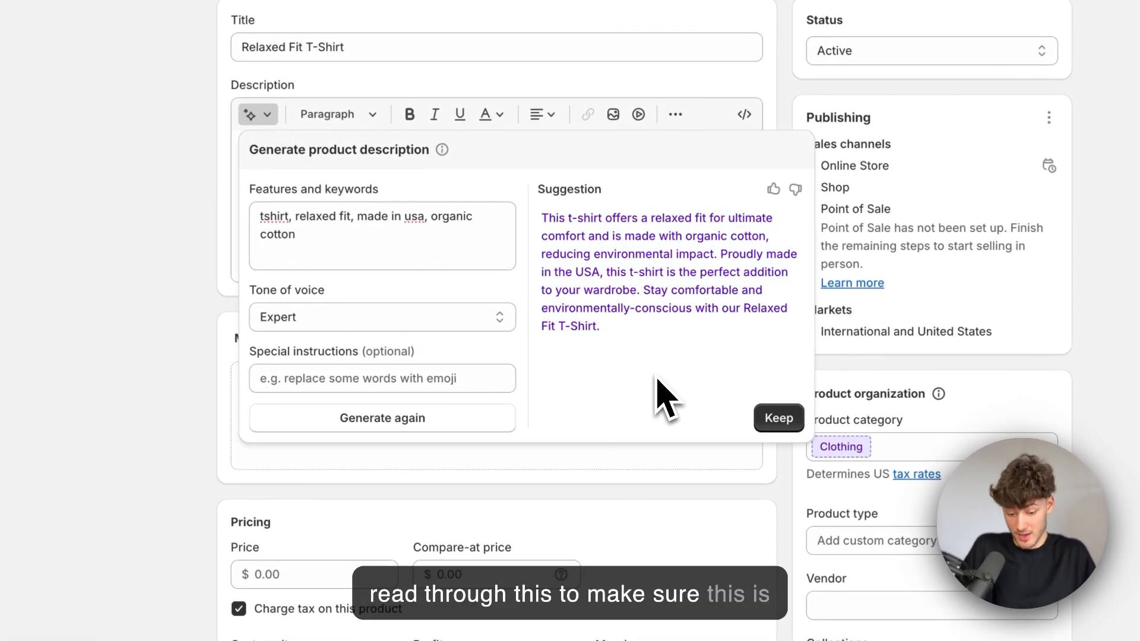
{"action": "left_click", "coordinate": [790, 420]}
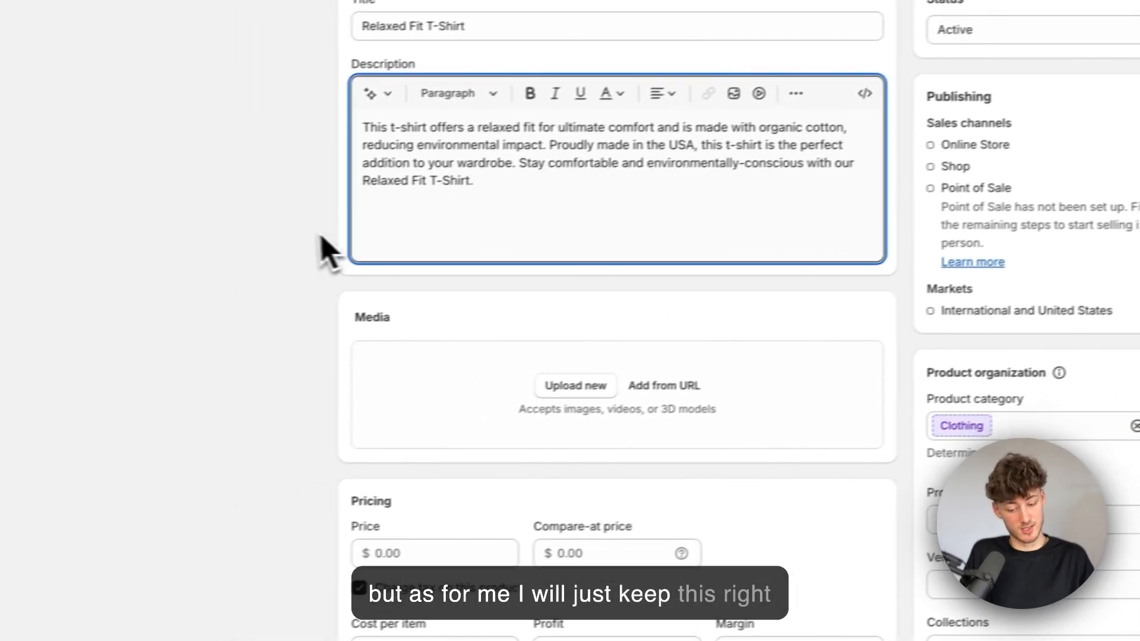
{"action": "left_click", "coordinate": [192, 265]}
- Upload white1.png through white4.png from the tshirt folder inside "shopify store example" as product media
{"action": "scroll", "coordinate": [326, 438], "scroll_direction": "down", "scroll_amount": 2}
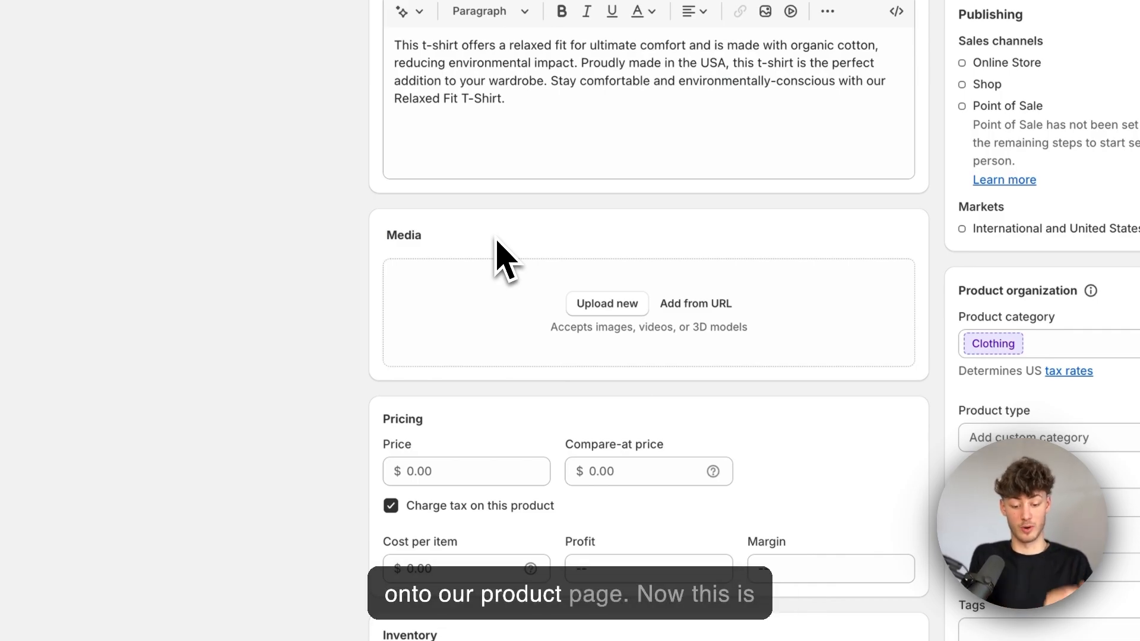
{"action": "left_click", "coordinate": [607, 305]}
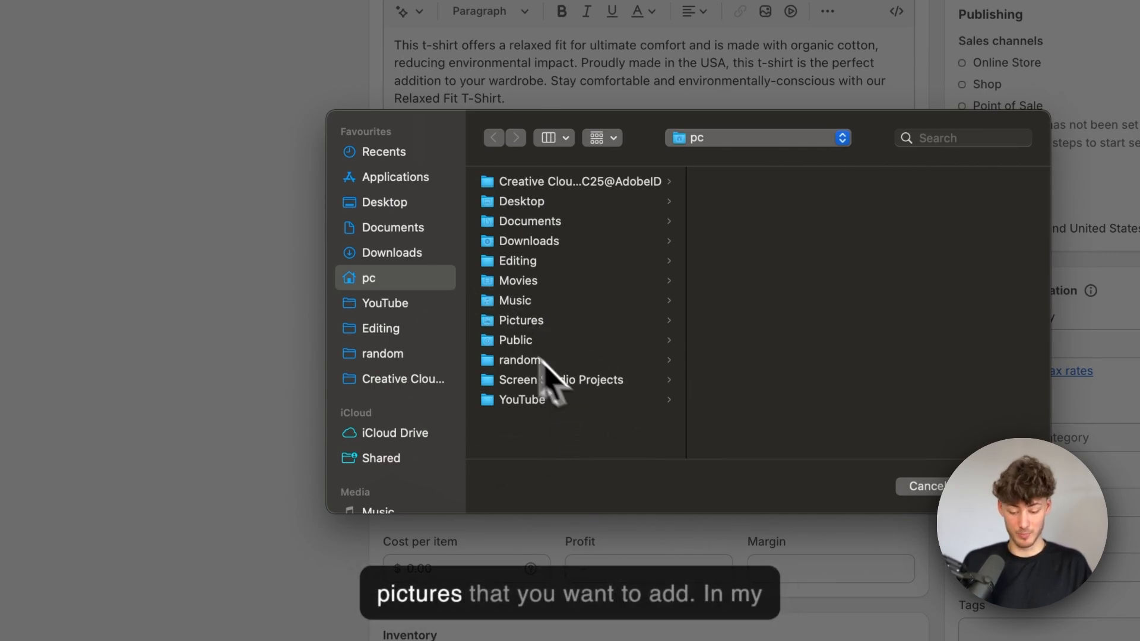
{"action": "left_click", "coordinate": [402, 358]}
{"action": "left_click", "coordinate": [588, 182]}
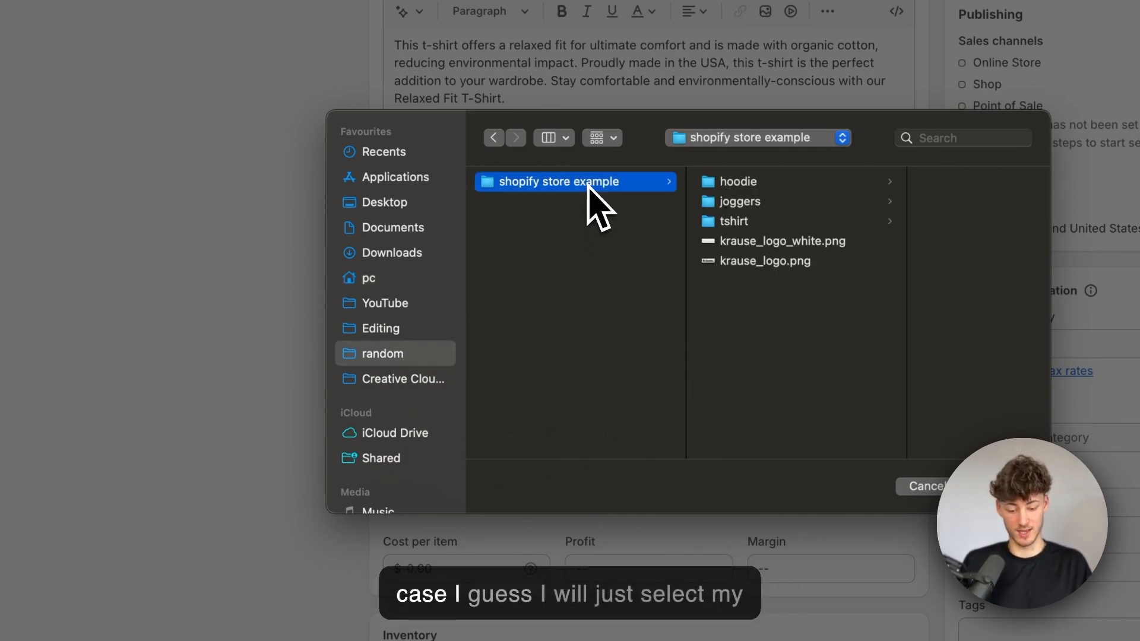
{"action": "left_click", "coordinate": [764, 225]}
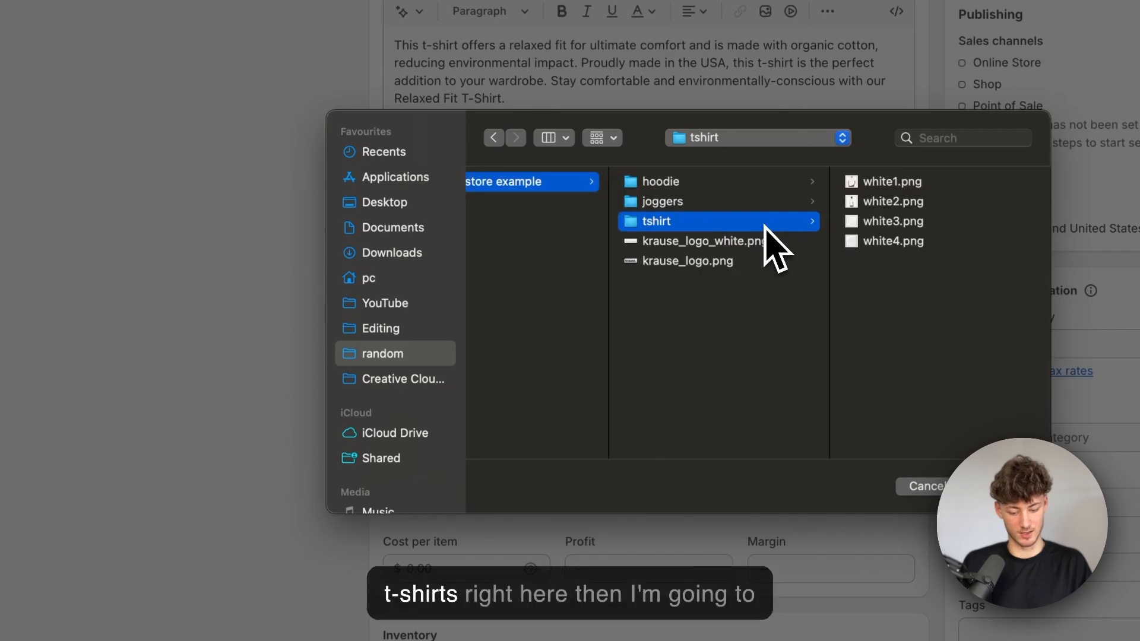
{"action": "left_click", "coordinate": [891, 205]}
{"action": "key", "text": "super+a"}
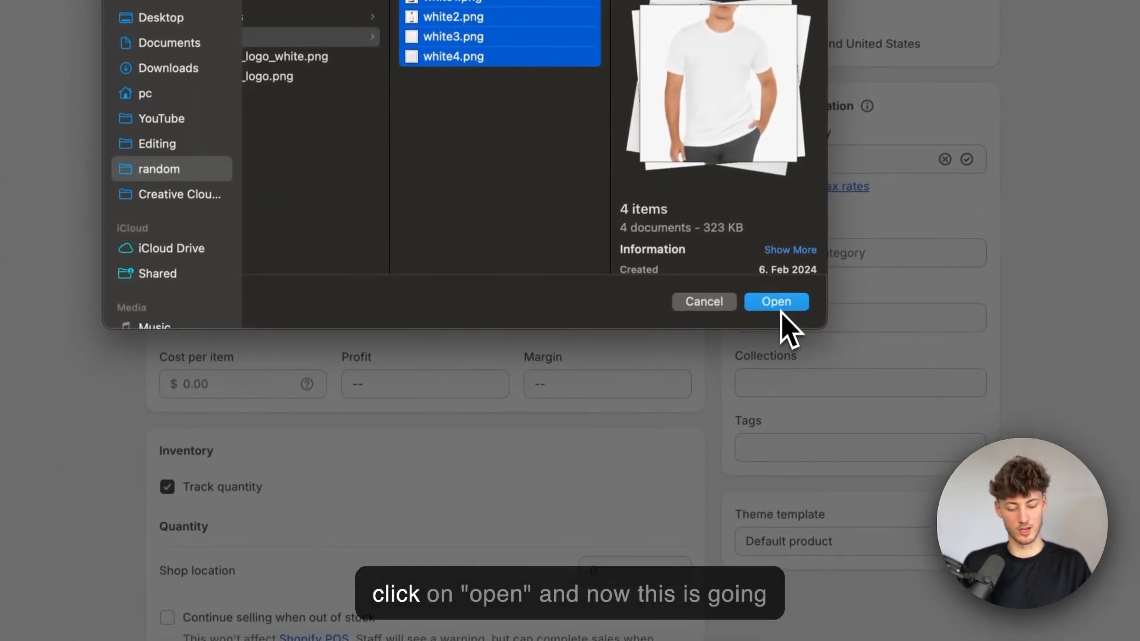
{"action": "left_click", "coordinate": [700, 493]}
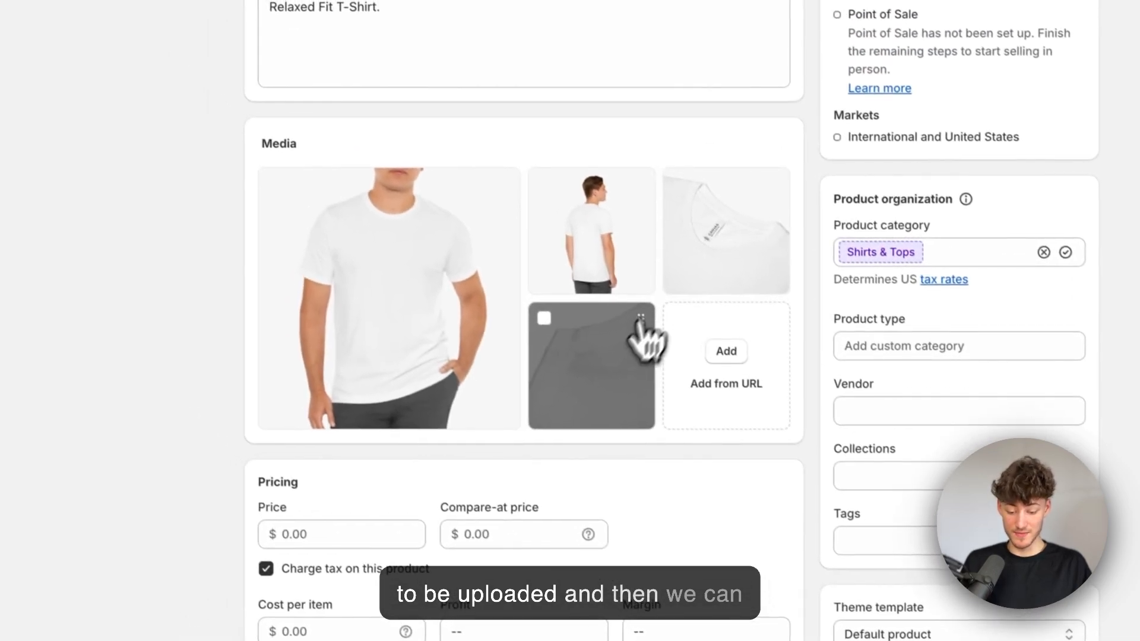
{"action": "mouse_move", "coordinate": [505, 267]}
{"action": "left_mouse_down"}
{"action": "mouse_move", "coordinate": [509, 211]}
{"action": "mouse_move", "coordinate": [516, 272]}
{"action": "left_mouse_up"}
{"action": "left_click_drag", "start_coordinate": [624, 379], "coordinate": [626, 445]}
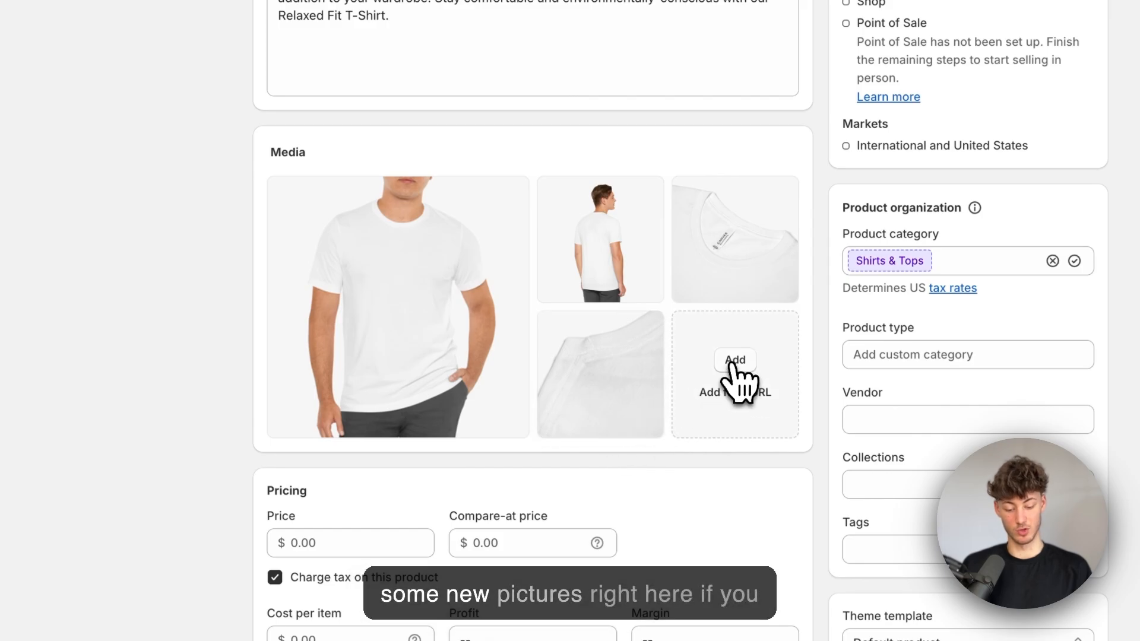
{"action": "left_click", "coordinate": [734, 362]}
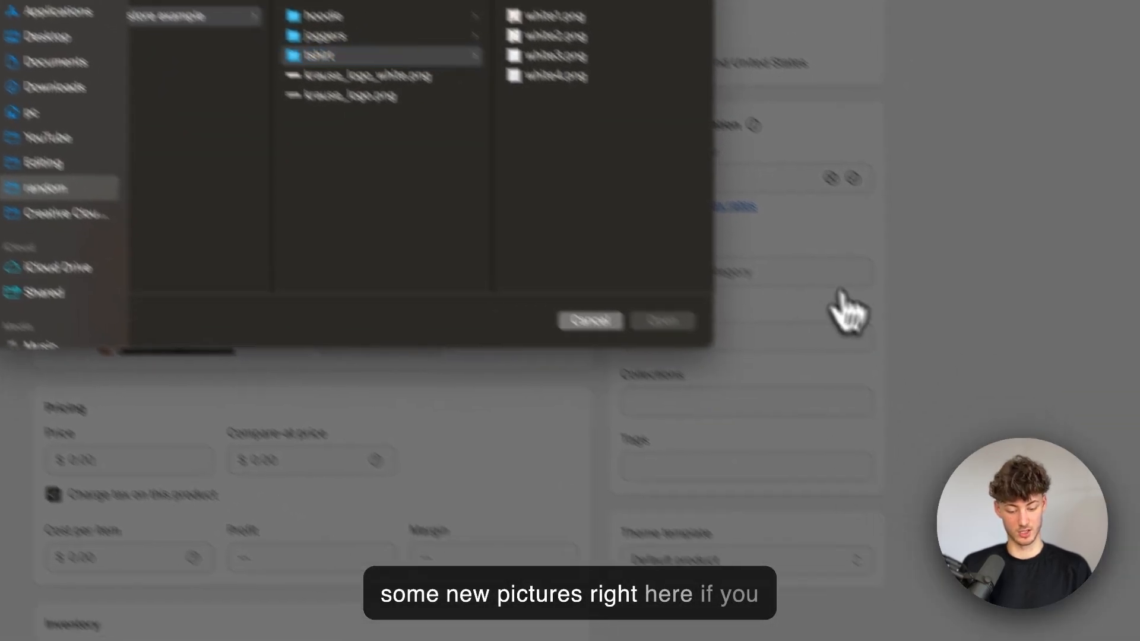
{"action": "key", "text": "Escape"}
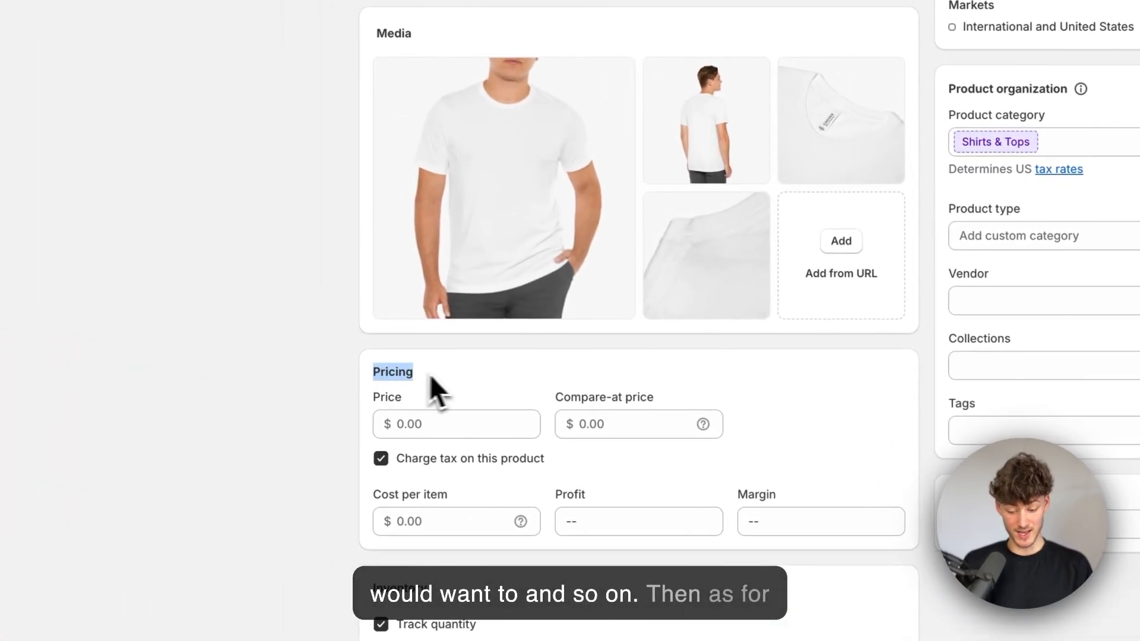
- Set the product's price to $30 and its compare-at price to $60
{"action": "scroll", "coordinate": [437, 379], "scroll_direction": "down", "scroll_amount": 3}
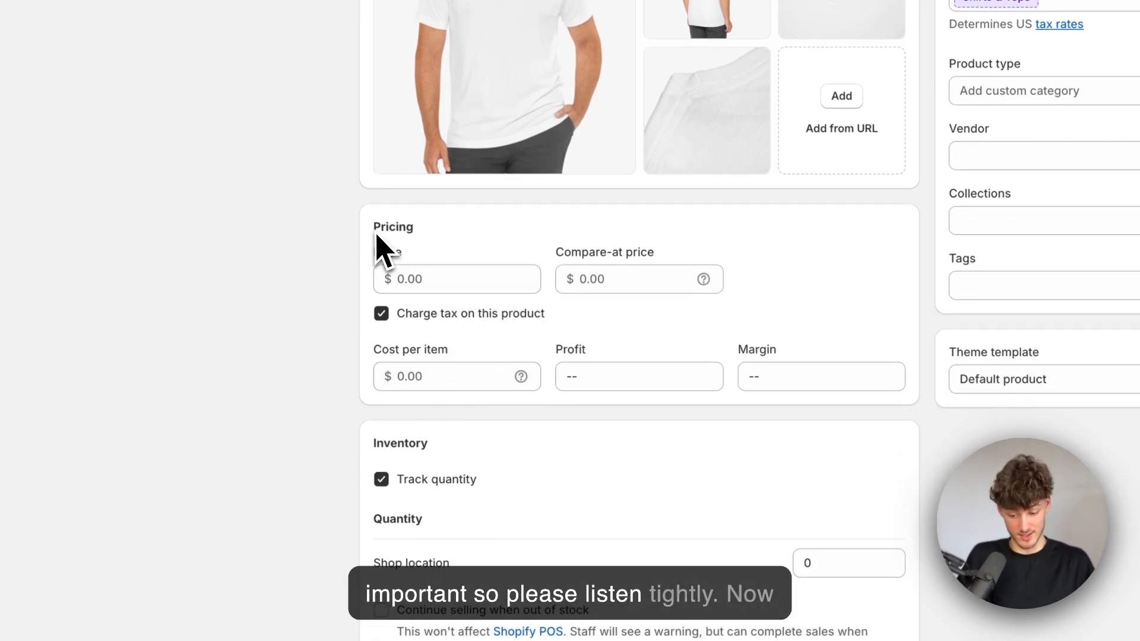
{"action": "left_click", "coordinate": [424, 280]}
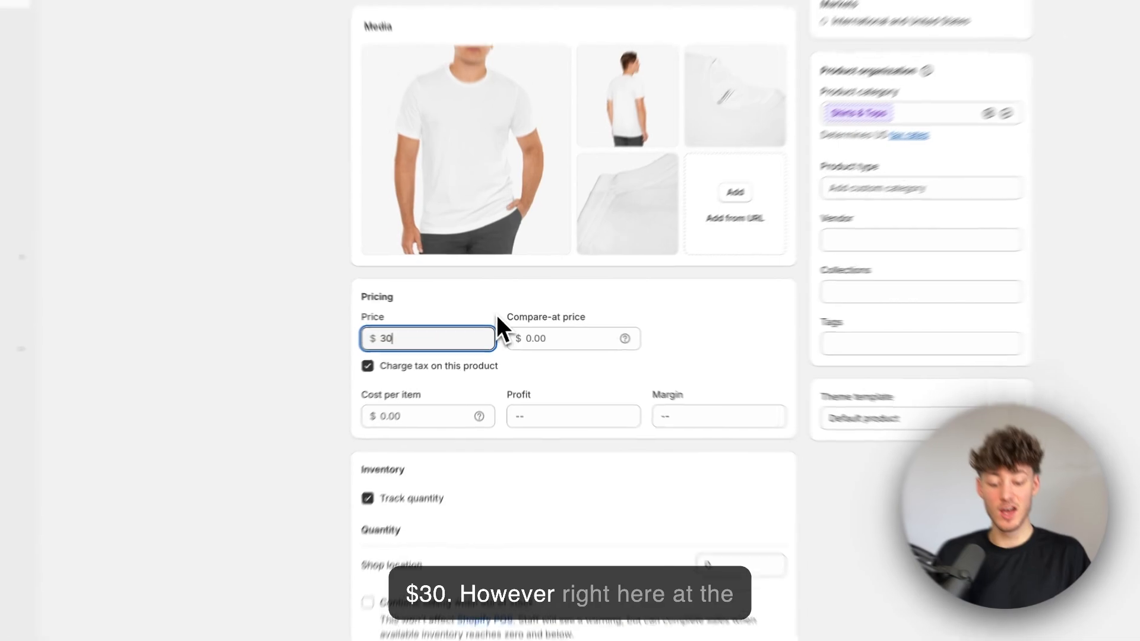
{"action": "left_click_drag", "start_coordinate": [502, 332], "coordinate": [571, 342]}
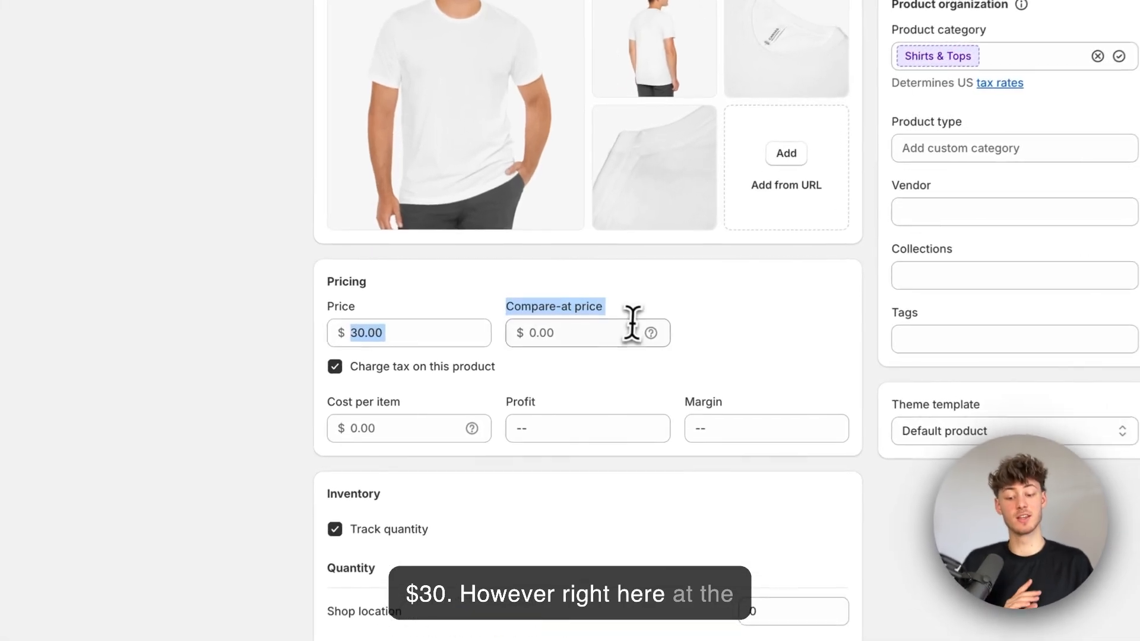
{"action": "left_click", "coordinate": [576, 337]}
{"action": "left_click", "coordinate": [619, 341]}
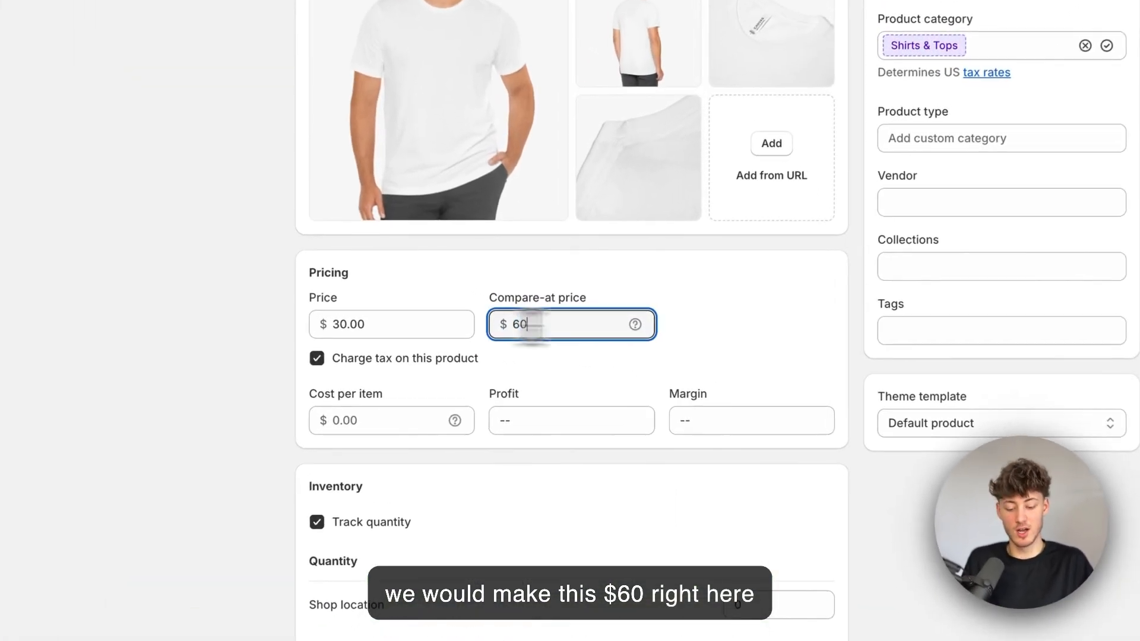
{"action": "left_click", "coordinate": [663, 360]}
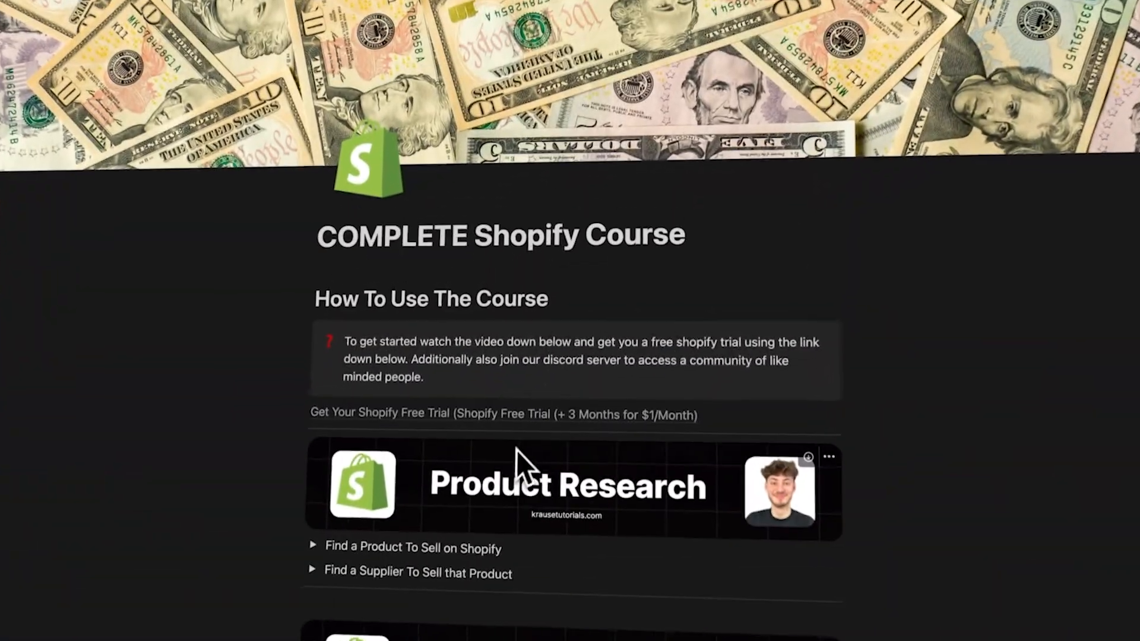
{"action": "scroll", "coordinate": [517, 469], "scroll_direction": "down", "scroll_amount": 5}
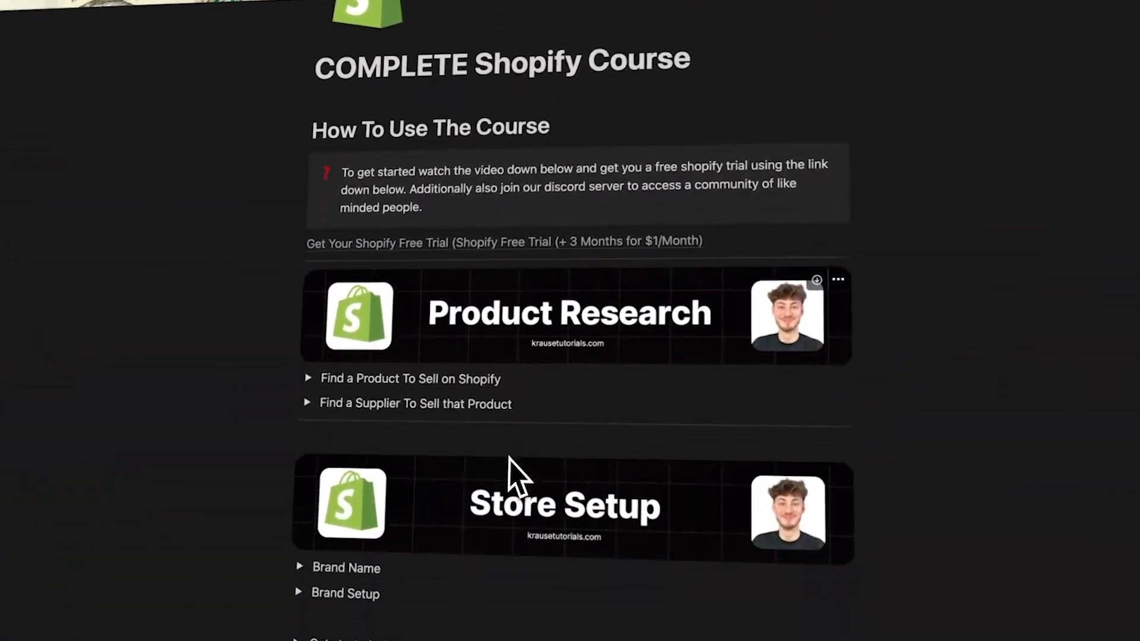
{"action": "scroll", "coordinate": [529, 493], "scroll_direction": "down", "scroll_amount": 2}
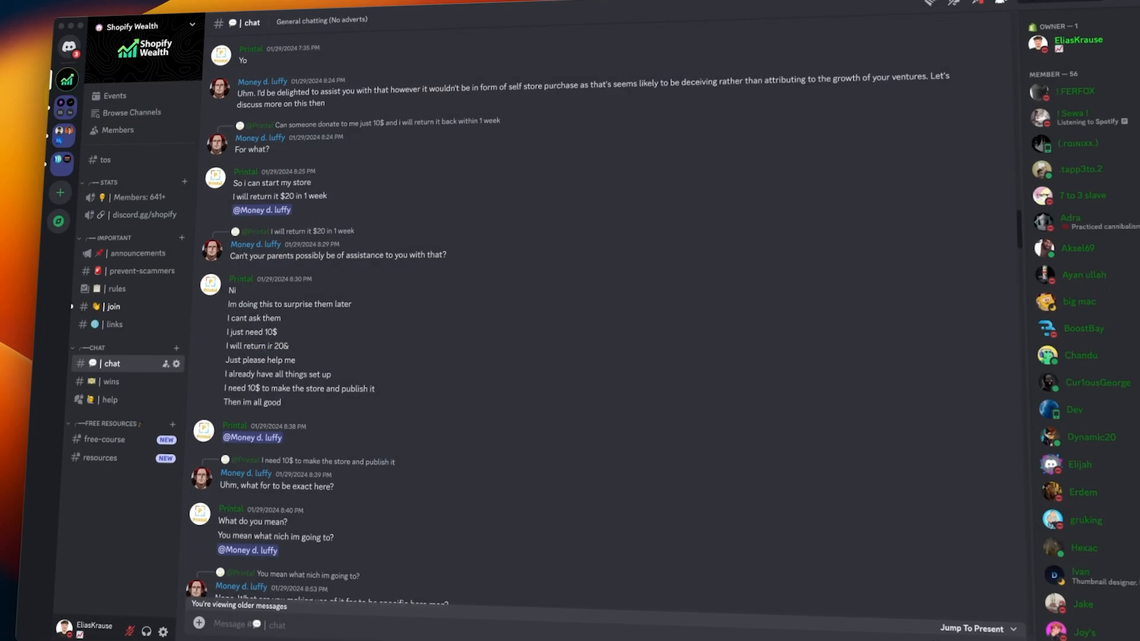
{"action": "scroll", "coordinate": [534, 296], "scroll_direction": "up", "scroll_amount": 10}
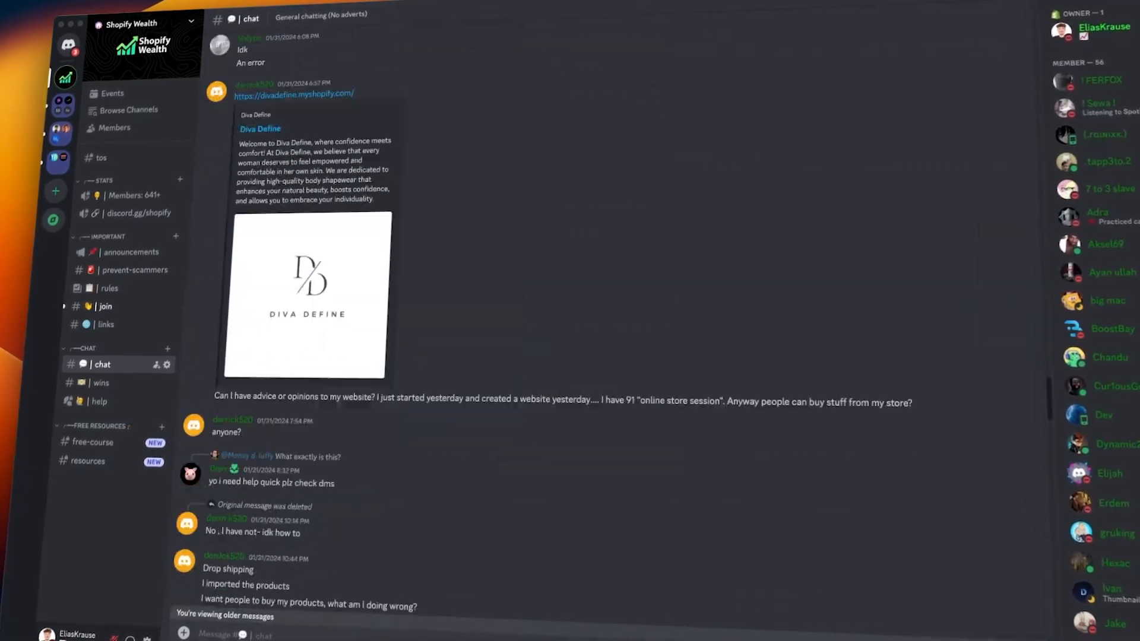
{"action": "scroll", "coordinate": [535, 297], "scroll_direction": "up", "scroll_amount": 10}
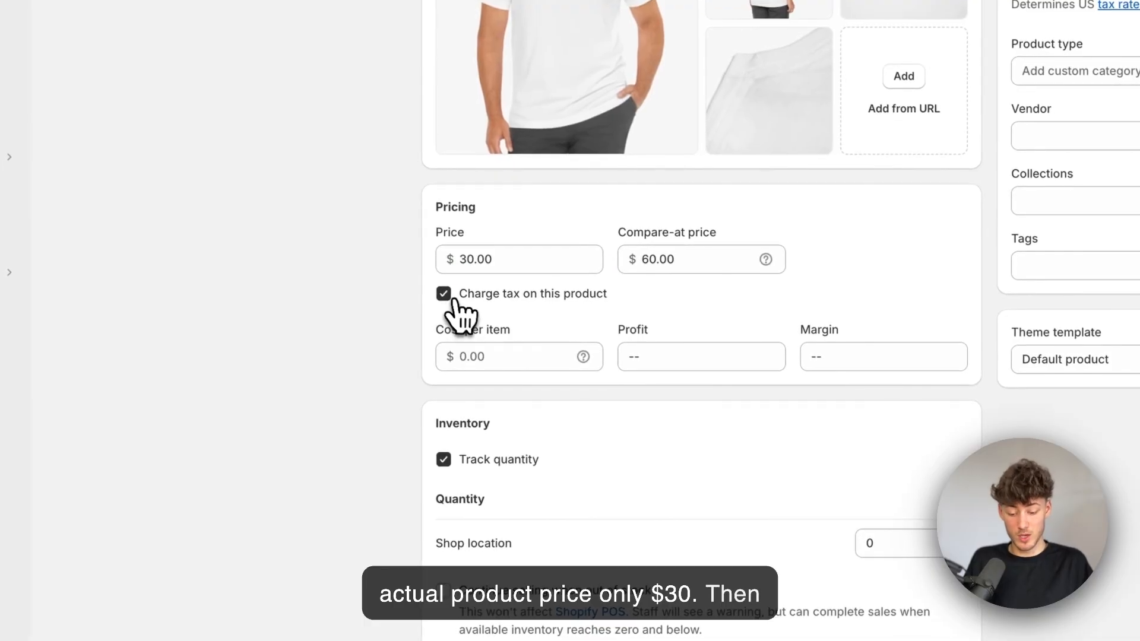
{"action": "left_click", "coordinate": [445, 296]}
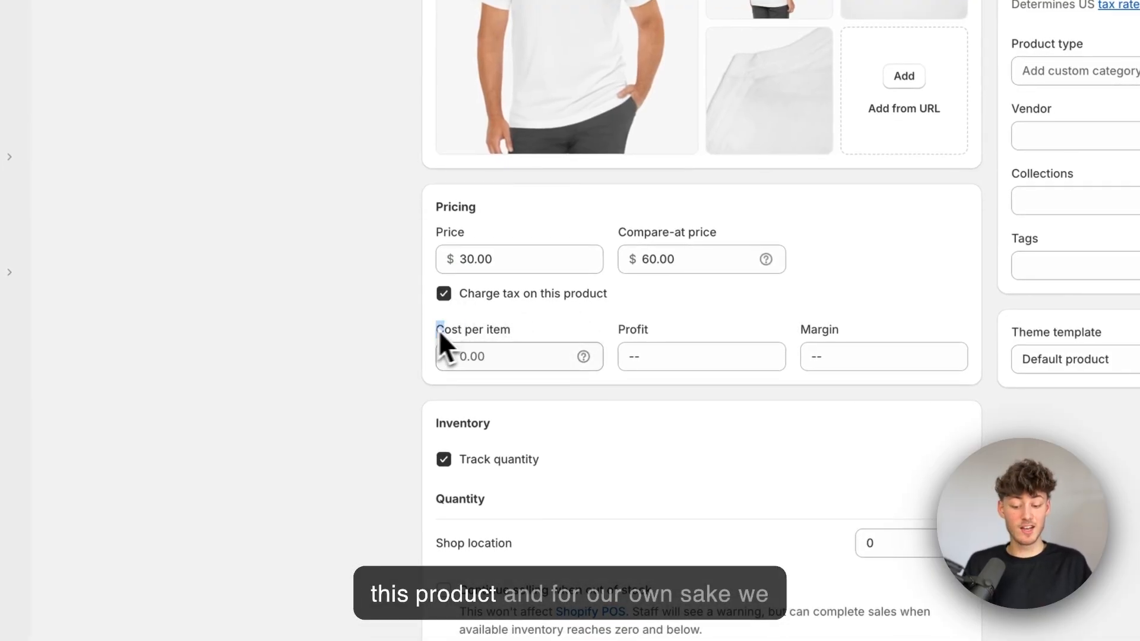
{"action": "scroll", "coordinate": [560, 345], "scroll_direction": "down", "scroll_amount": 1}
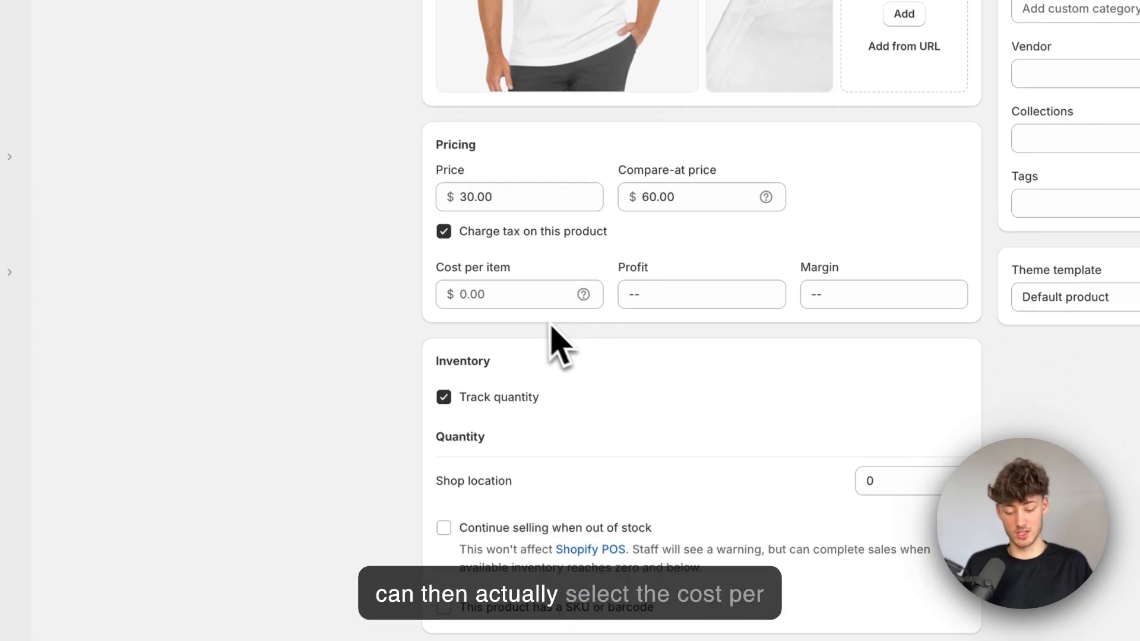
- Set the product's cost per item to $15 and review the calculated profit and margin
{"action": "left_click", "coordinate": [509, 295]}
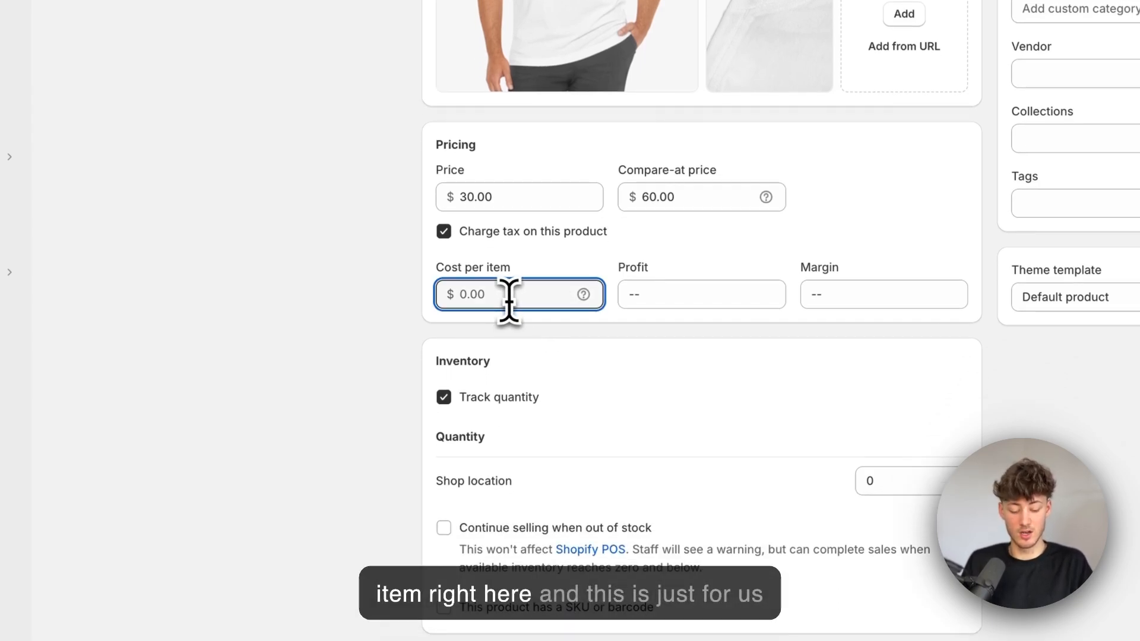
{"action": "left_click", "coordinate": [346, 367]}
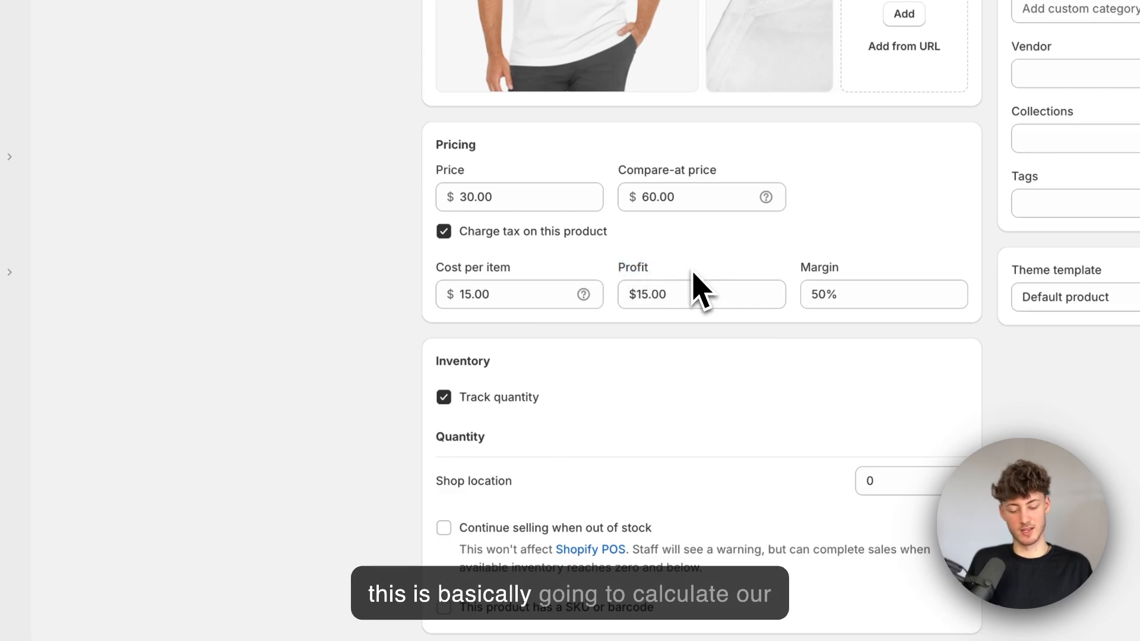
{"action": "left_click_drag", "start_coordinate": [707, 304], "coordinate": [639, 305]}
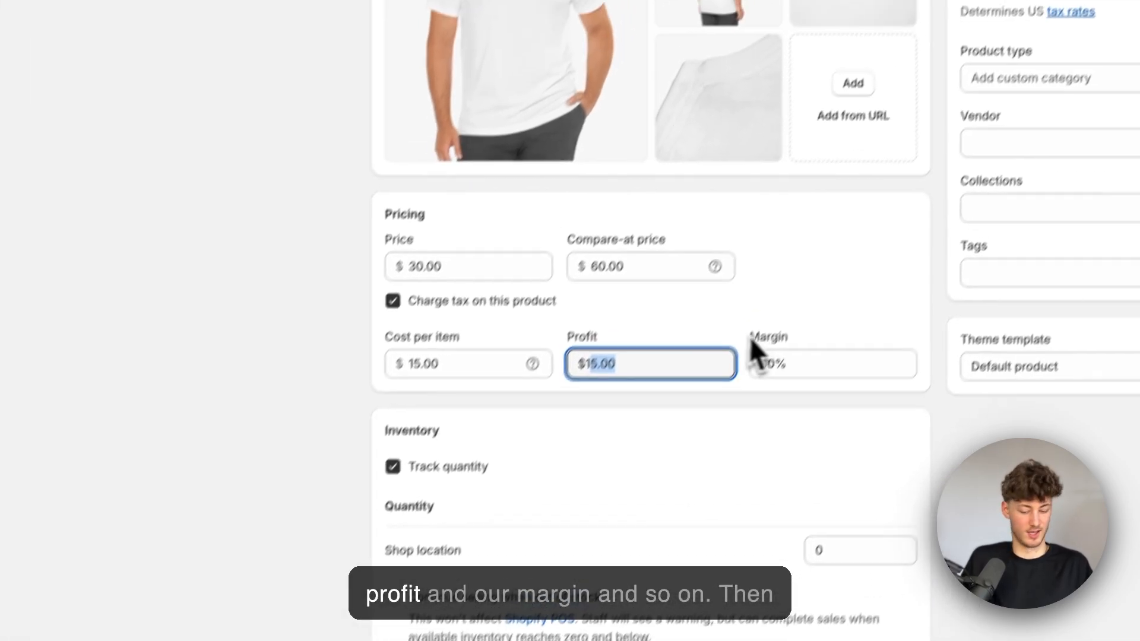
{"action": "left_click_drag", "start_coordinate": [802, 264], "coordinate": [851, 265]}
{"action": "left_click", "coordinate": [850, 265]}
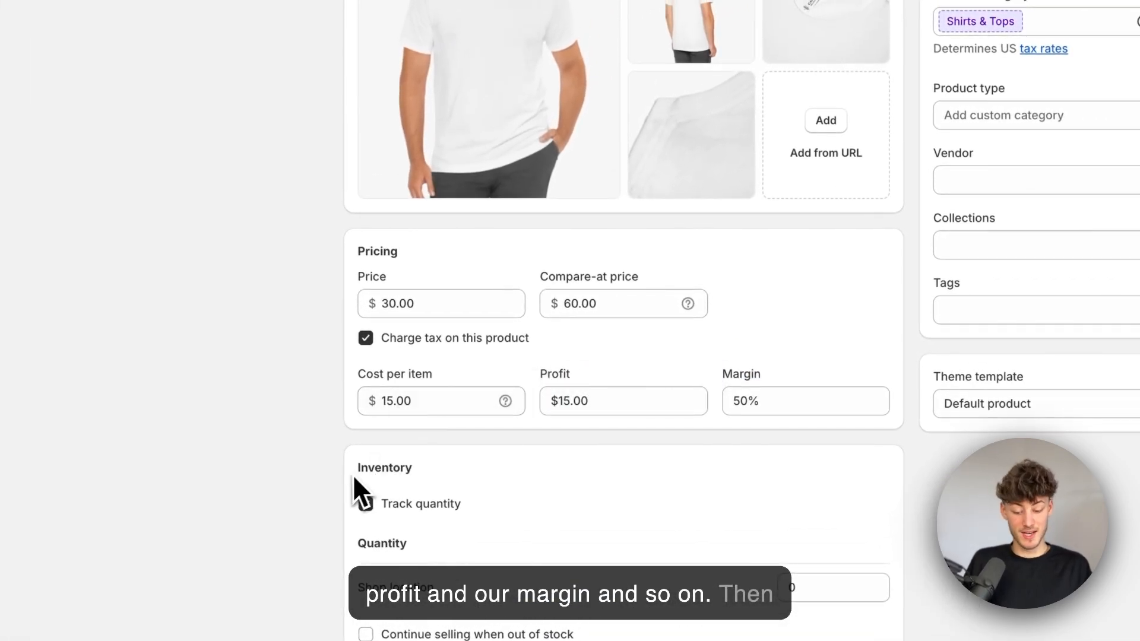
- With quantity tracking on, set the shop location's stock to 1000 and allow the product to continue selling when out of stock
{"action": "left_click_drag", "start_coordinate": [355, 474], "coordinate": [447, 480]}
{"action": "left_click", "coordinate": [529, 481]}
{"action": "scroll", "coordinate": [530, 481], "scroll_direction": "down", "scroll_amount": 3}
{"action": "scroll", "coordinate": [531, 482], "scroll_direction": "up", "scroll_amount": 1}
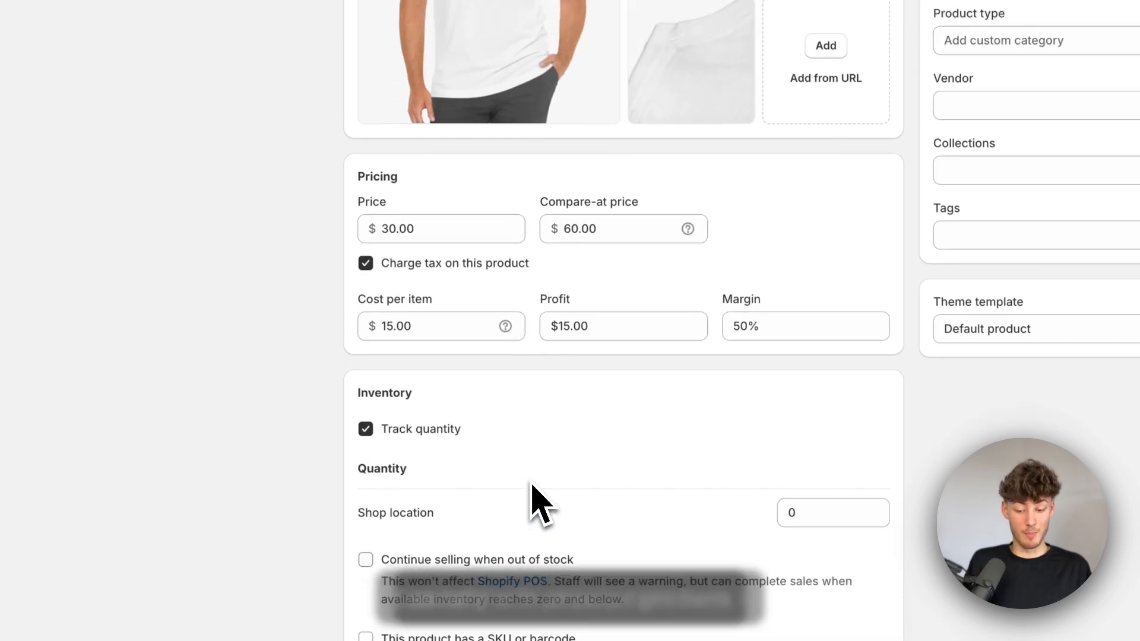
{"action": "scroll", "coordinate": [531, 483], "scroll_direction": "up", "scroll_amount": 5}
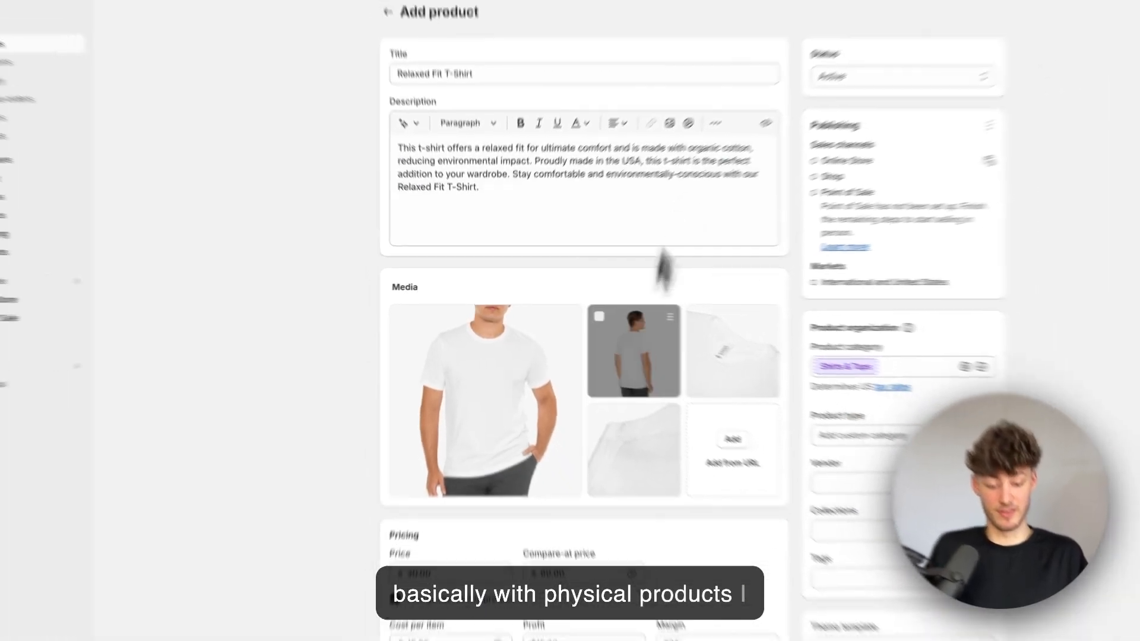
{"action": "scroll", "coordinate": [695, 437], "scroll_direction": "down", "scroll_amount": 4}
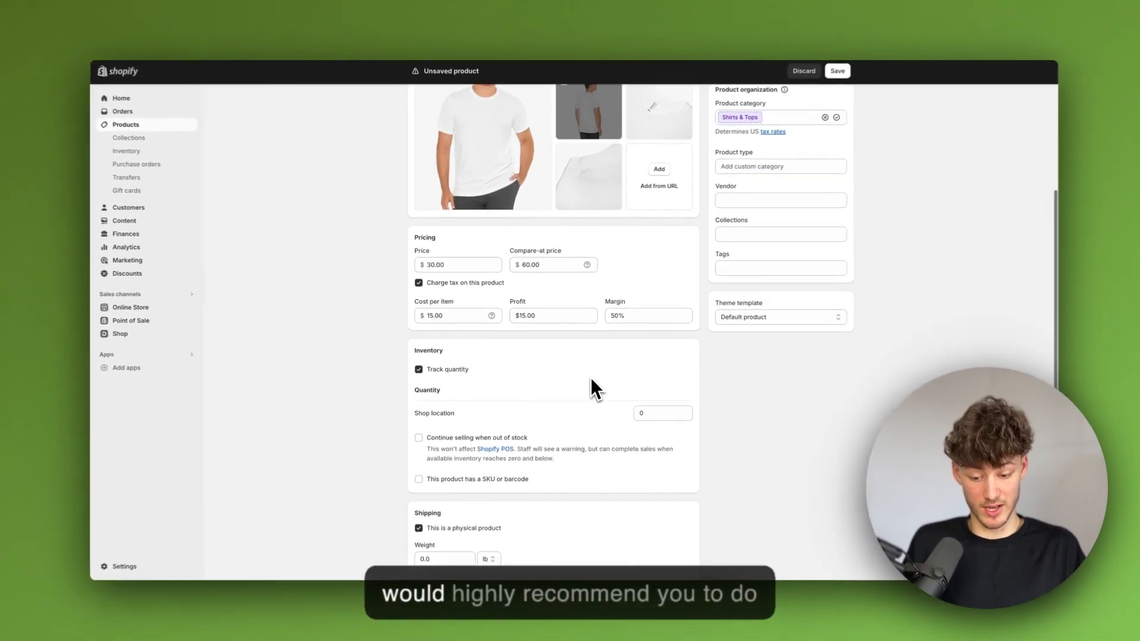
{"action": "scroll", "coordinate": [555, 383], "scroll_direction": "down", "scroll_amount": 2}
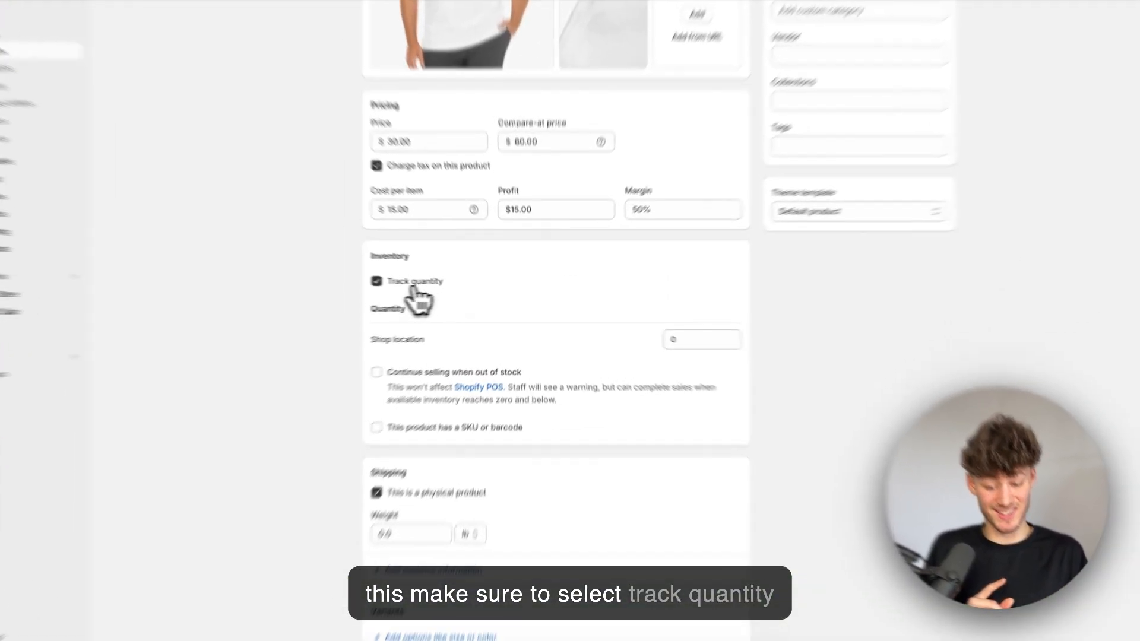
{"action": "left_click", "coordinate": [442, 300]}
{"action": "left_click", "coordinate": [442, 300]}
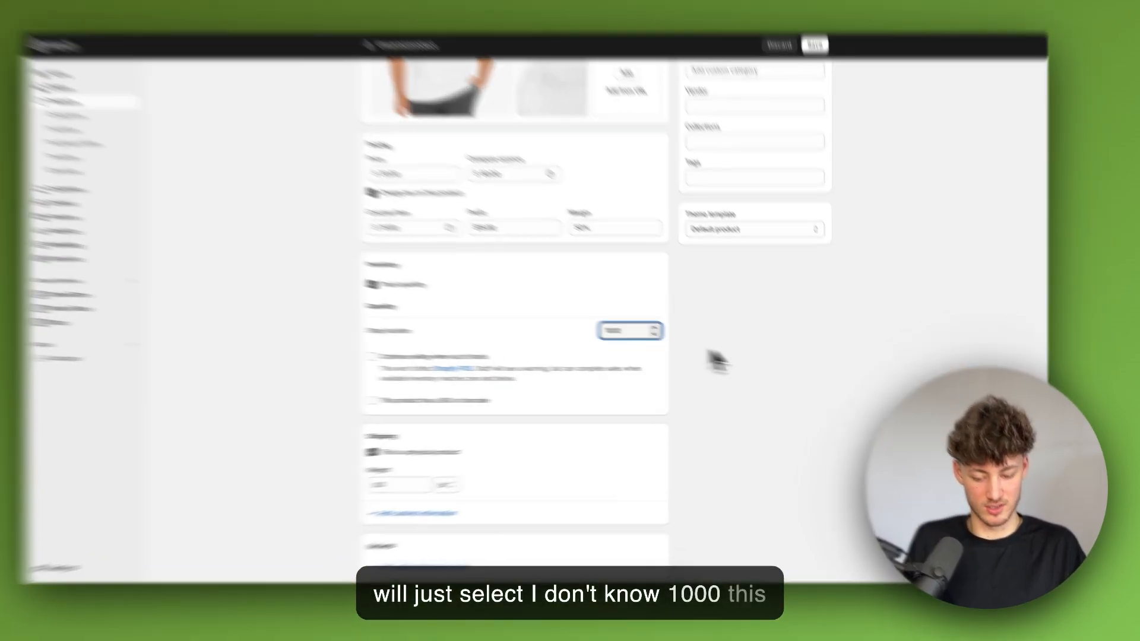
{"action": "left_click", "coordinate": [842, 379]}
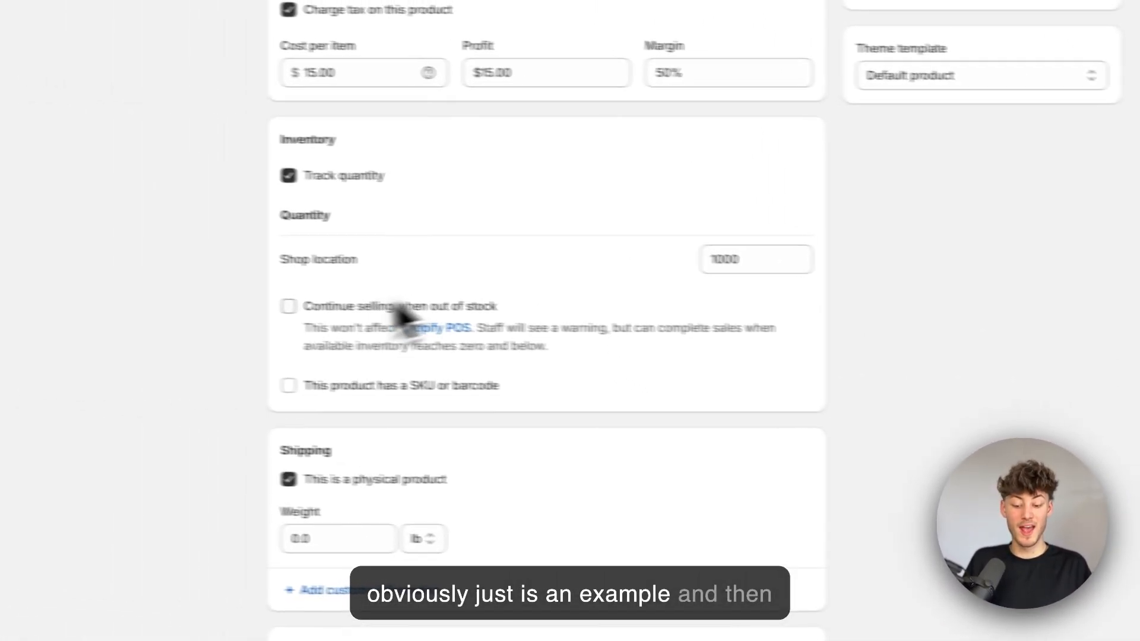
{"action": "left_click_drag", "start_coordinate": [373, 315], "coordinate": [501, 315]}
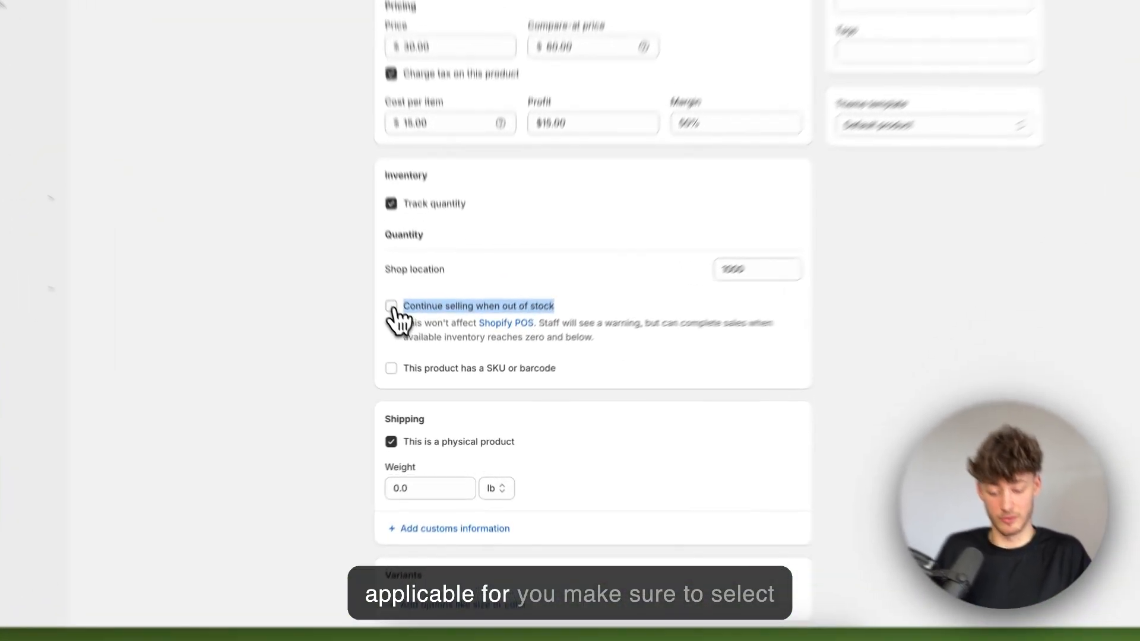
{"action": "left_click", "coordinate": [421, 365]}
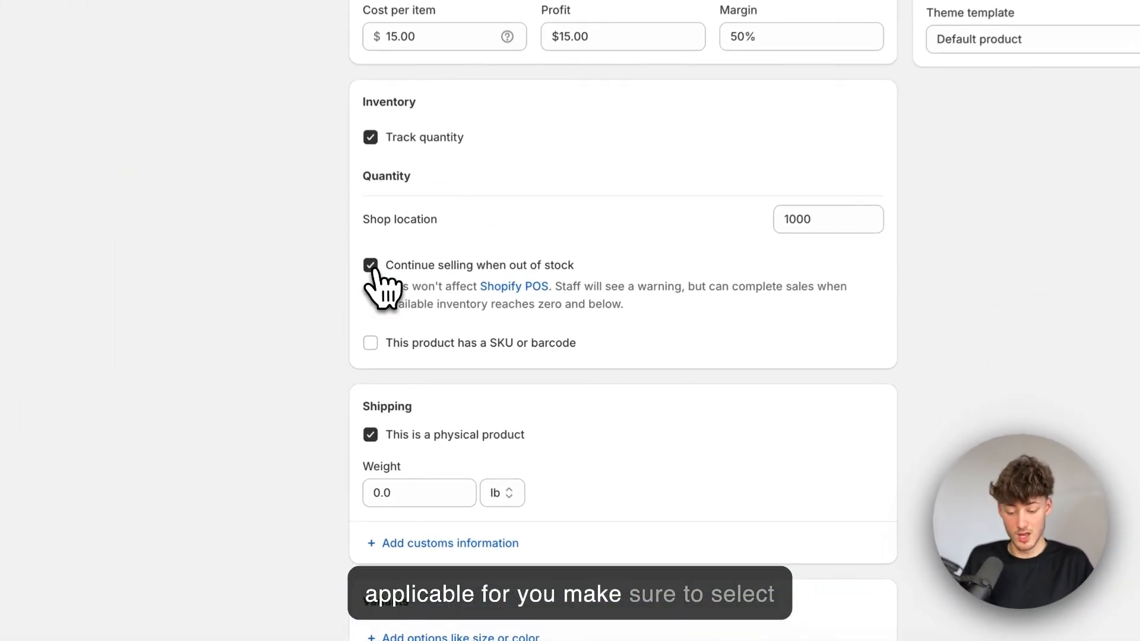
{"action": "left_click", "coordinate": [371, 342]}
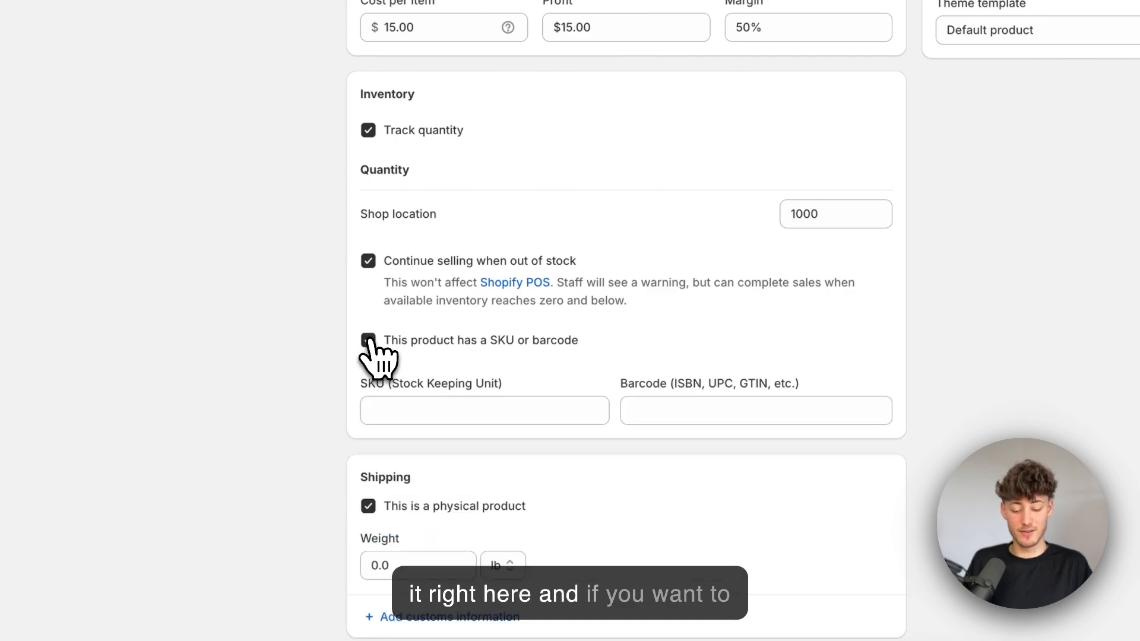
{"action": "scroll", "coordinate": [372, 351], "scroll_direction": "down", "scroll_amount": 1}
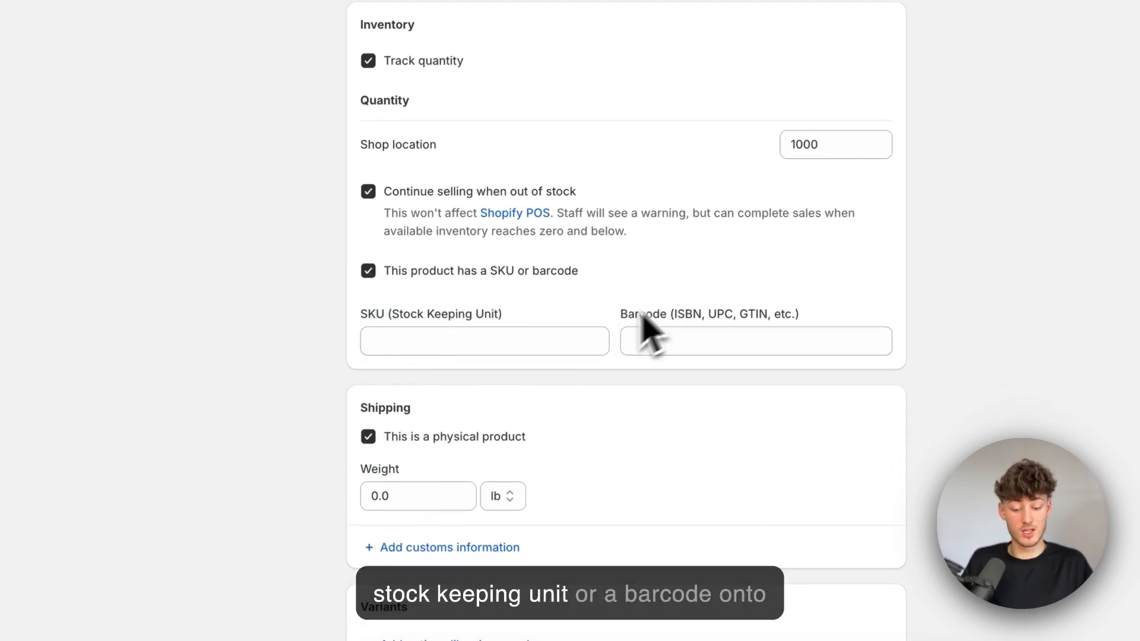
{"action": "left_click", "coordinate": [692, 324]}
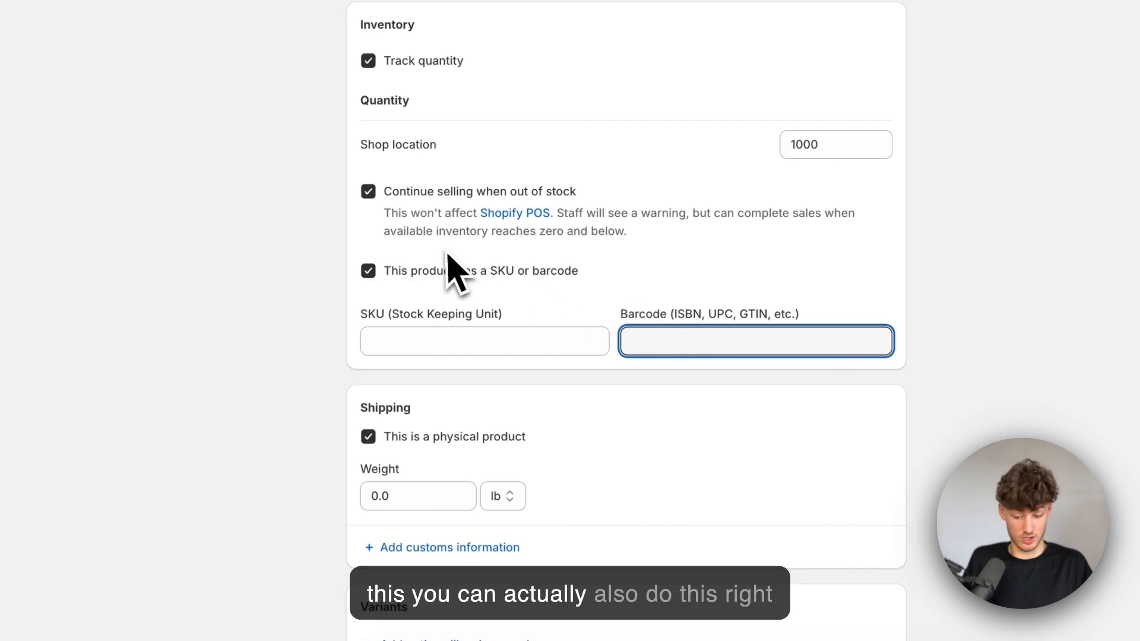
{"action": "left_click", "coordinate": [367, 272]}
- Keep the item marked as a physical product and set its shipping weight to 1.0 kg
{"action": "scroll", "coordinate": [425, 408], "scroll_direction": "down", "scroll_amount": 2}
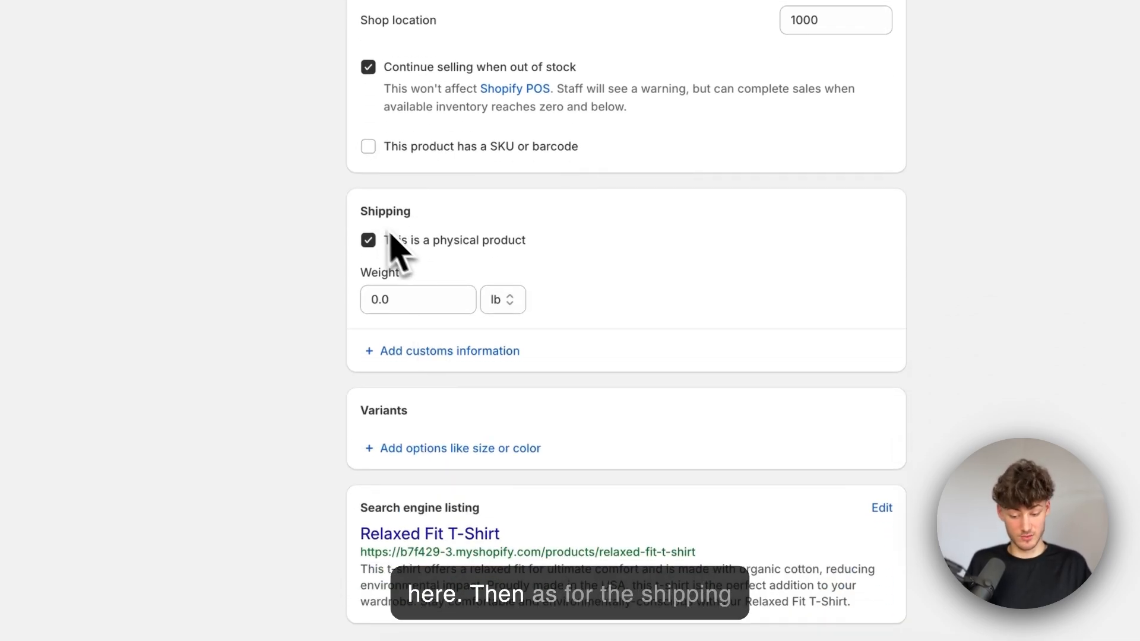
{"action": "left_click", "coordinate": [431, 241]}
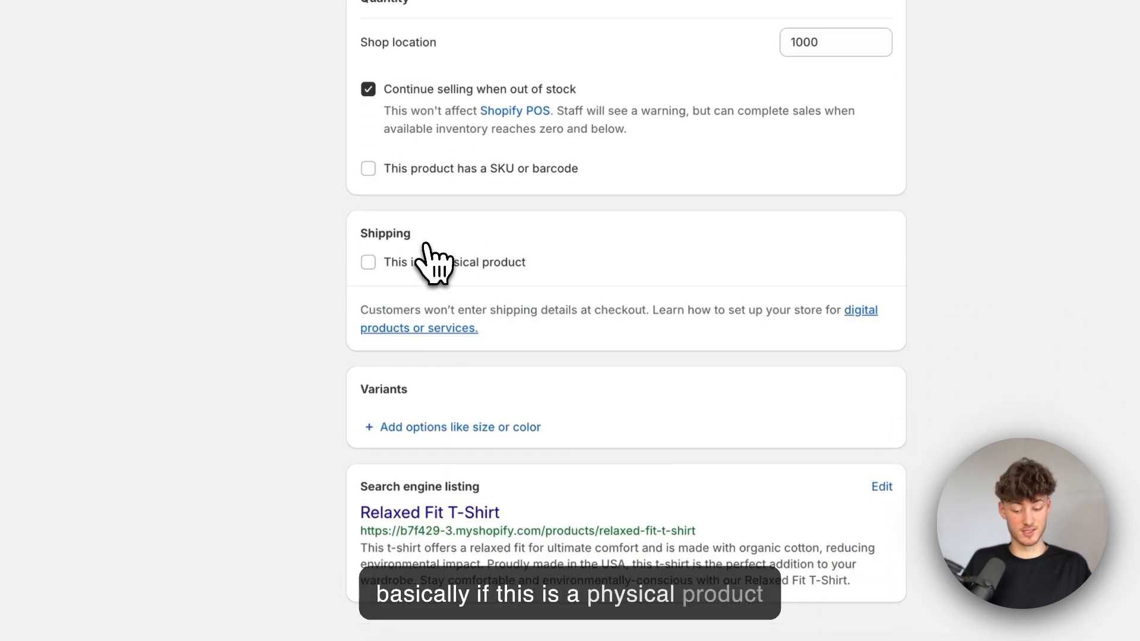
{"action": "left_click", "coordinate": [462, 263]}
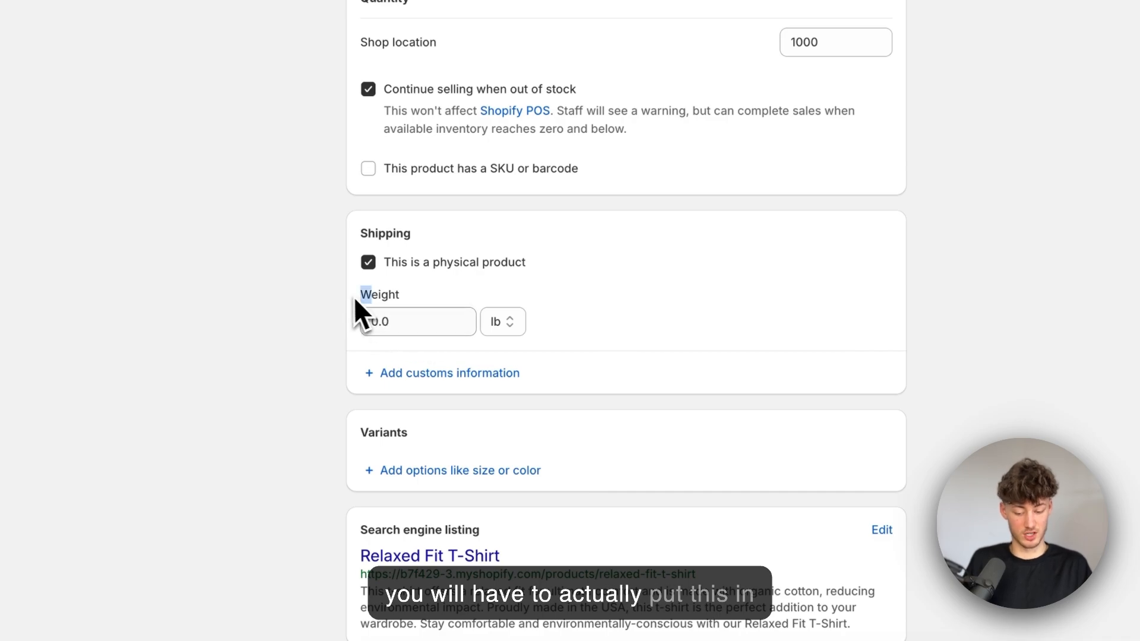
{"action": "left_click", "coordinate": [562, 304]}
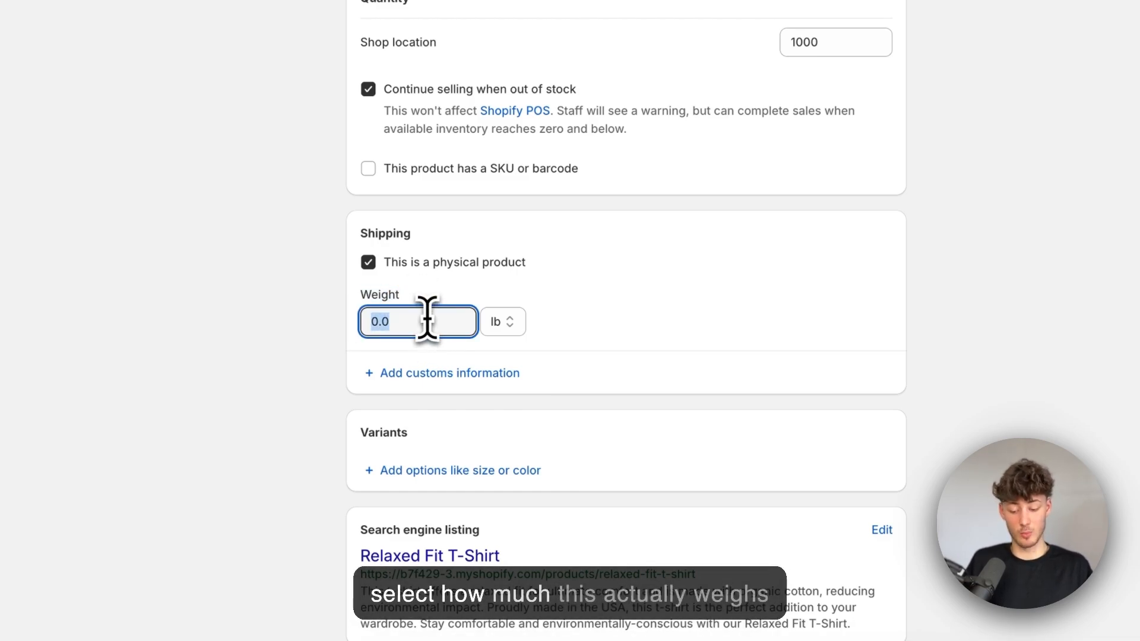
{"action": "left_click", "coordinate": [509, 365]}
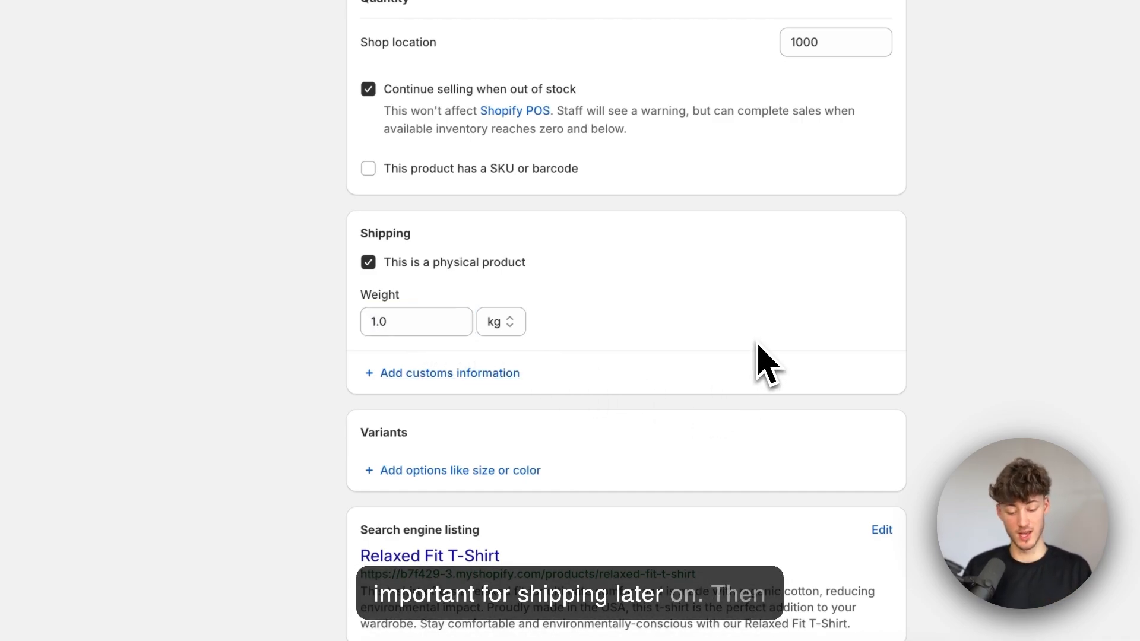
- Show the customs information fields for the product's country of origin and HS code
{"action": "scroll", "coordinate": [766, 362], "scroll_direction": "down", "scroll_amount": 1}
{"action": "left_click", "coordinate": [488, 331]}
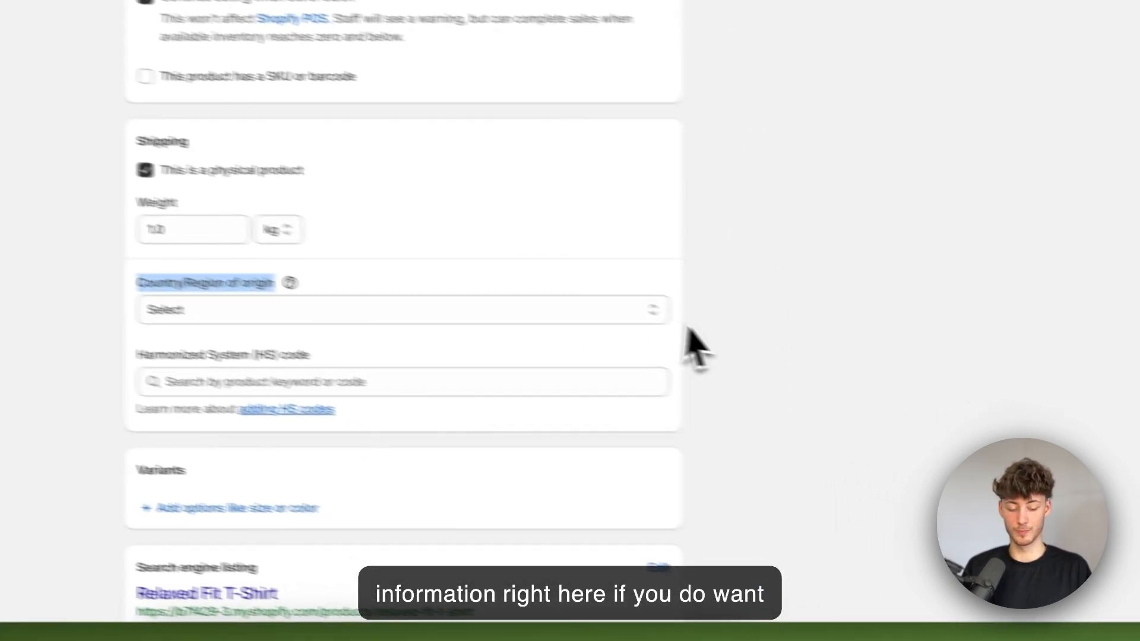
{"action": "scroll", "coordinate": [797, 371], "scroll_direction": "down", "scroll_amount": 3}
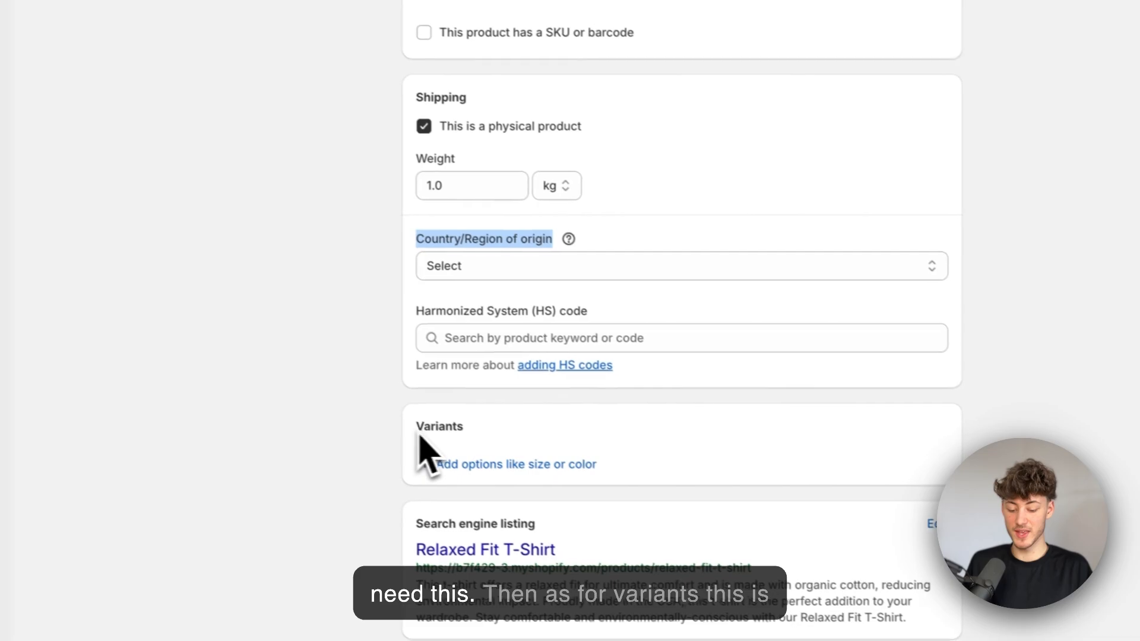
- Add a first variant option to the product and name it Size
{"action": "left_click_drag", "start_coordinate": [420, 438], "coordinate": [473, 433]}
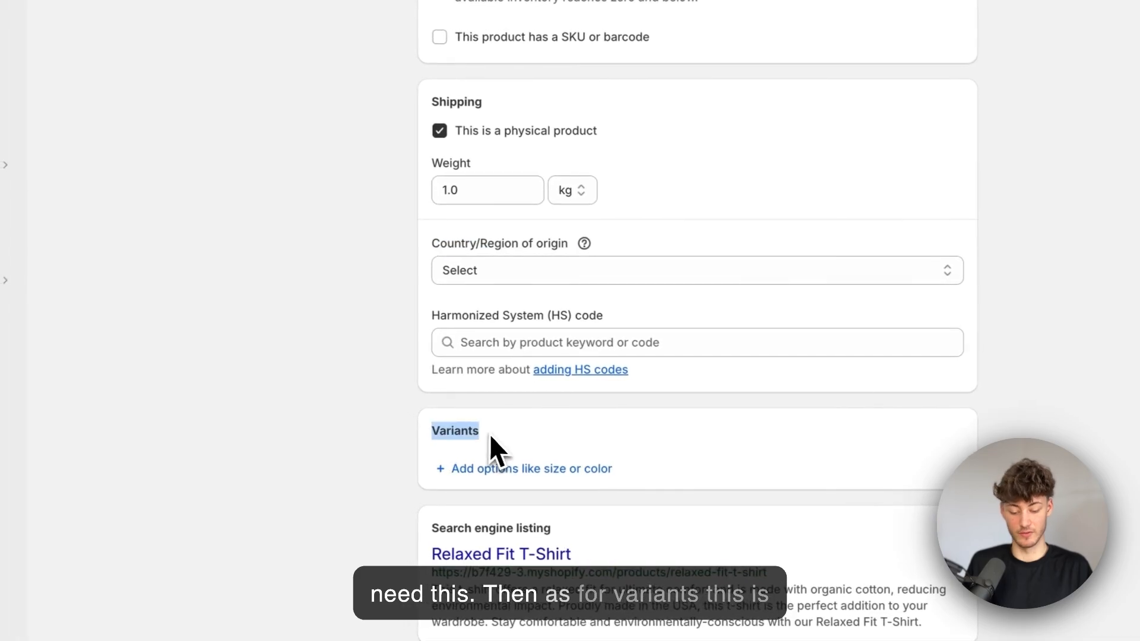
{"action": "scroll", "coordinate": [474, 432], "scroll_direction": "up", "scroll_amount": 15}
{"action": "scroll", "coordinate": [496, 451], "scroll_direction": "down", "scroll_amount": 10}
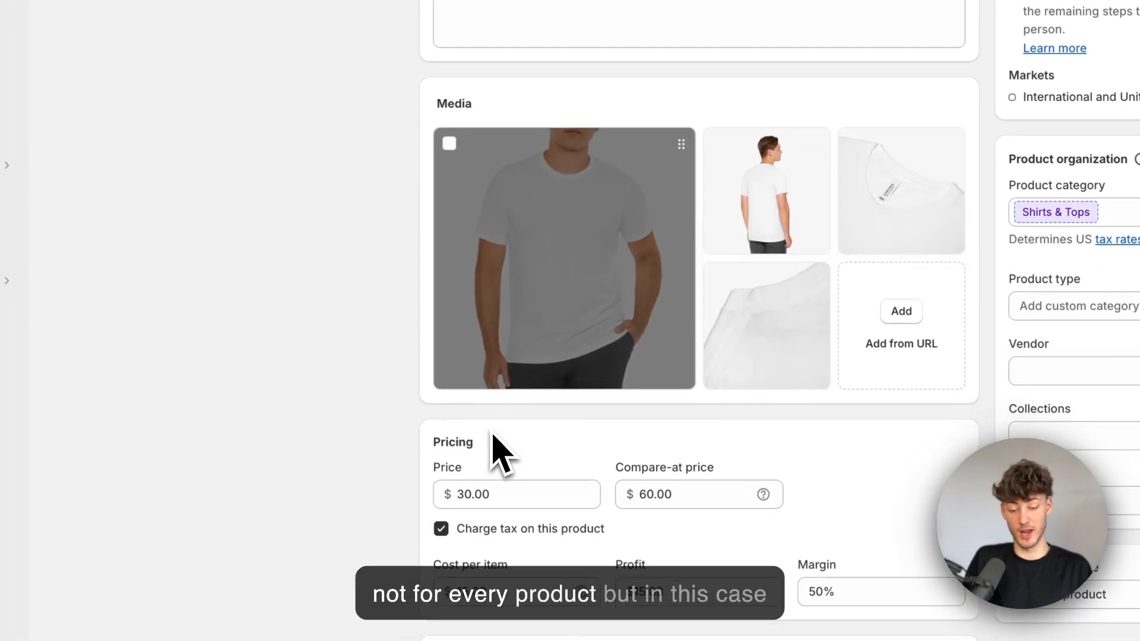
{"action": "scroll", "coordinate": [497, 454], "scroll_direction": "up", "scroll_amount": 1}
{"action": "left_click", "coordinate": [542, 467]}
{"action": "scroll", "coordinate": [545, 463], "scroll_direction": "up", "scroll_amount": 15}
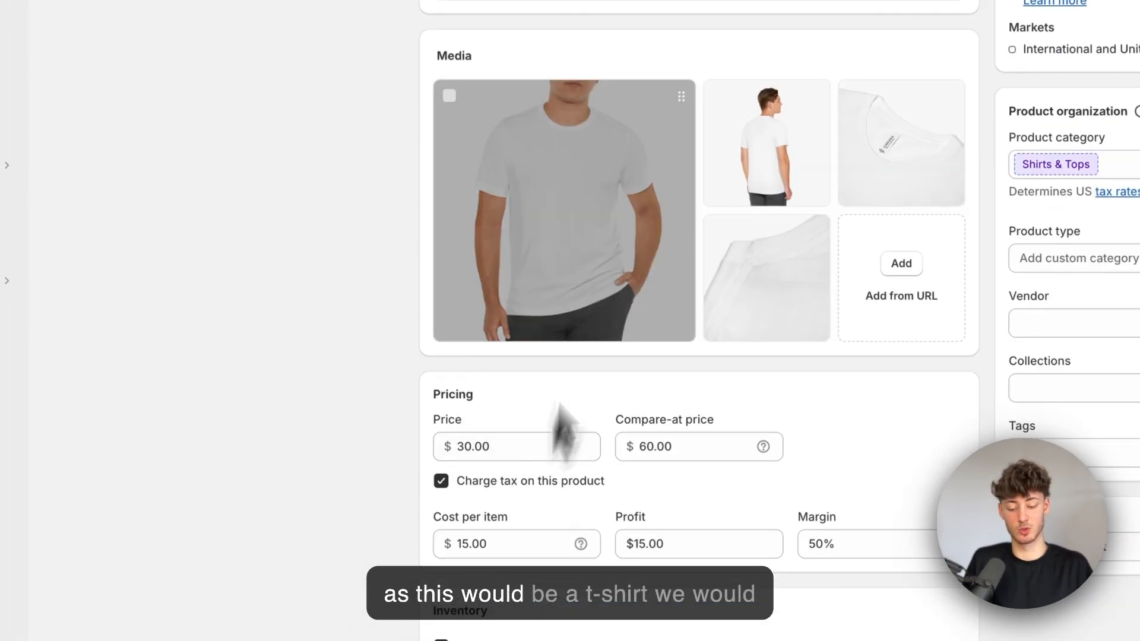
{"action": "scroll", "coordinate": [534, 461], "scroll_direction": "down", "scroll_amount": 15}
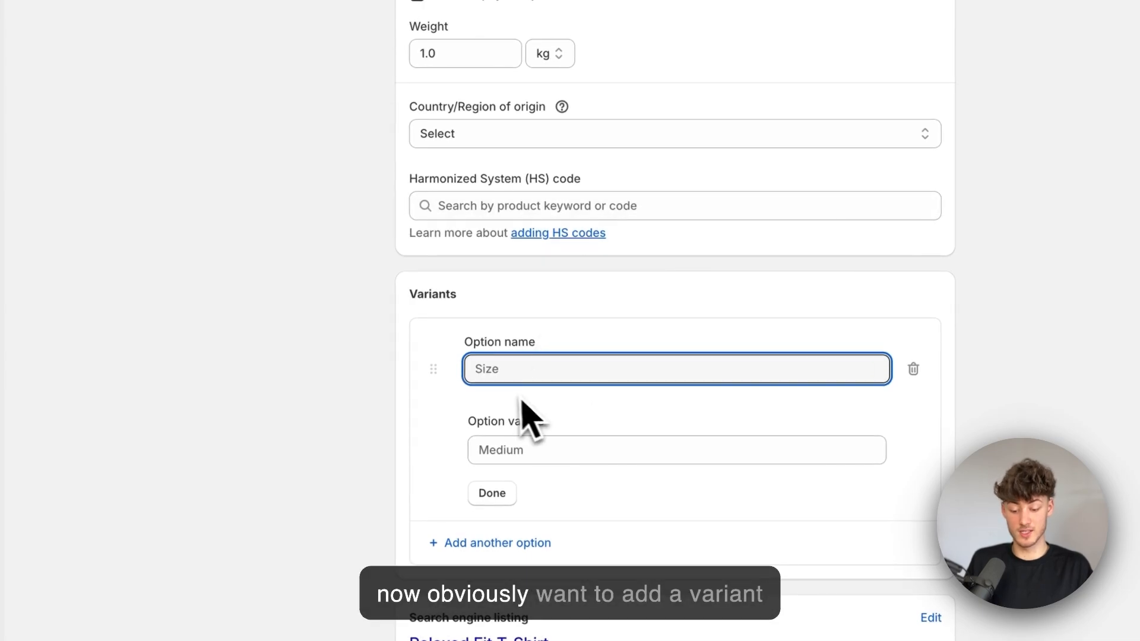
{"action": "left_click", "coordinate": [511, 380]}
{"action": "left_click", "coordinate": [523, 416]}
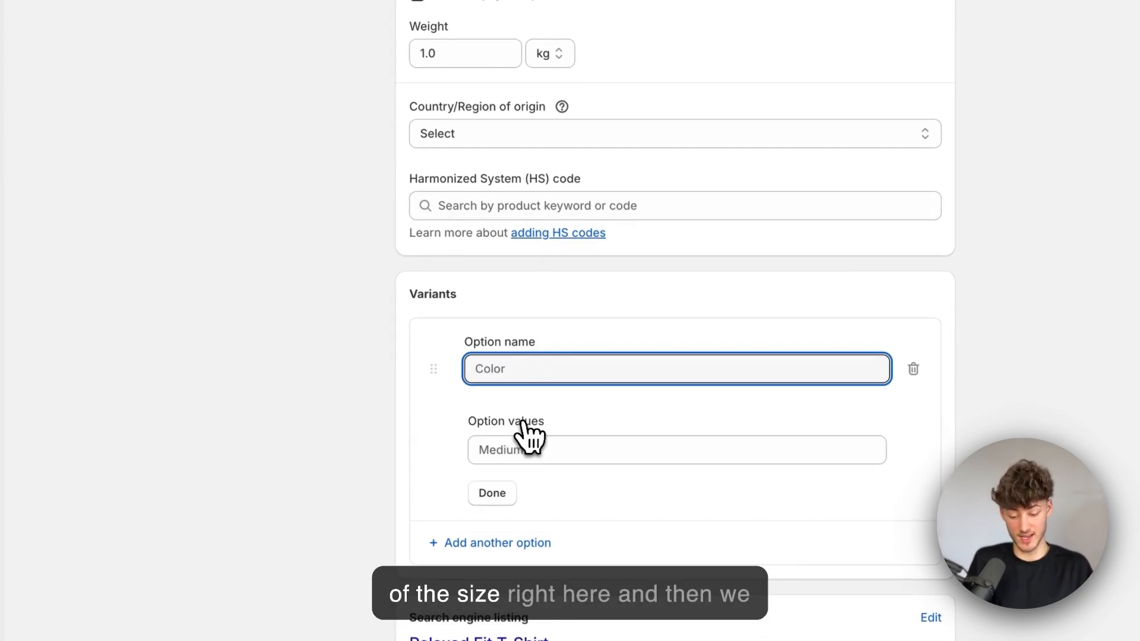
- Give the Size option the values Small, Medium and Large and finish the option
{"action": "left_click", "coordinate": [518, 452]}
{"action": "type", "text": "Small"}
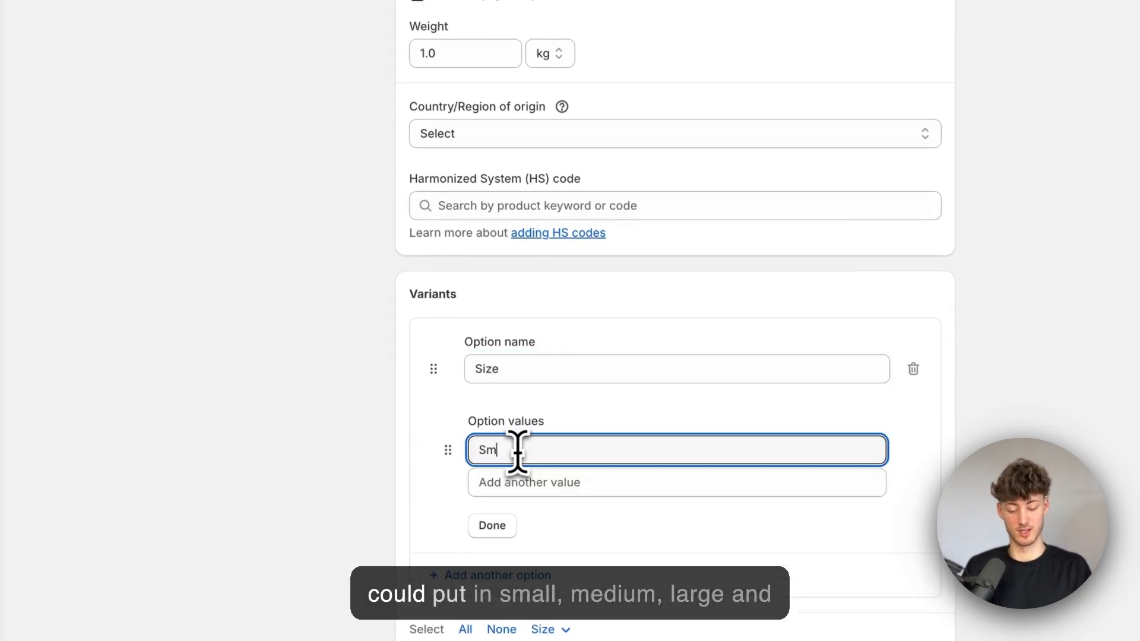
{"action": "key", "text": "Return"}
{"action": "type", "text": "Medium"}
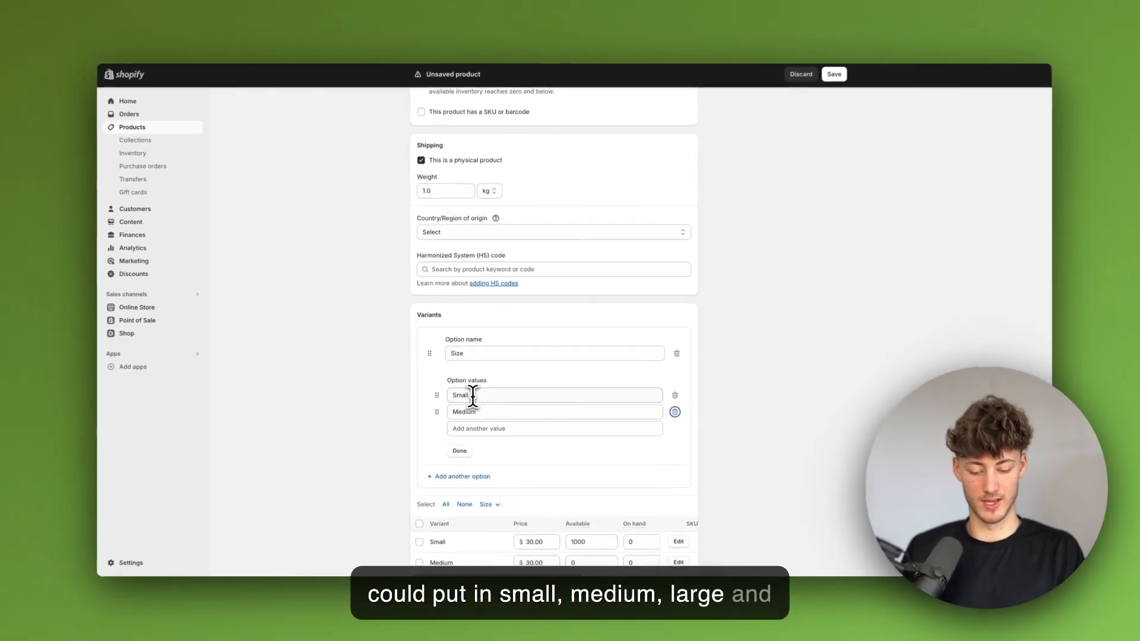
{"action": "key", "text": "Return"}
{"action": "type", "text": "Large"}
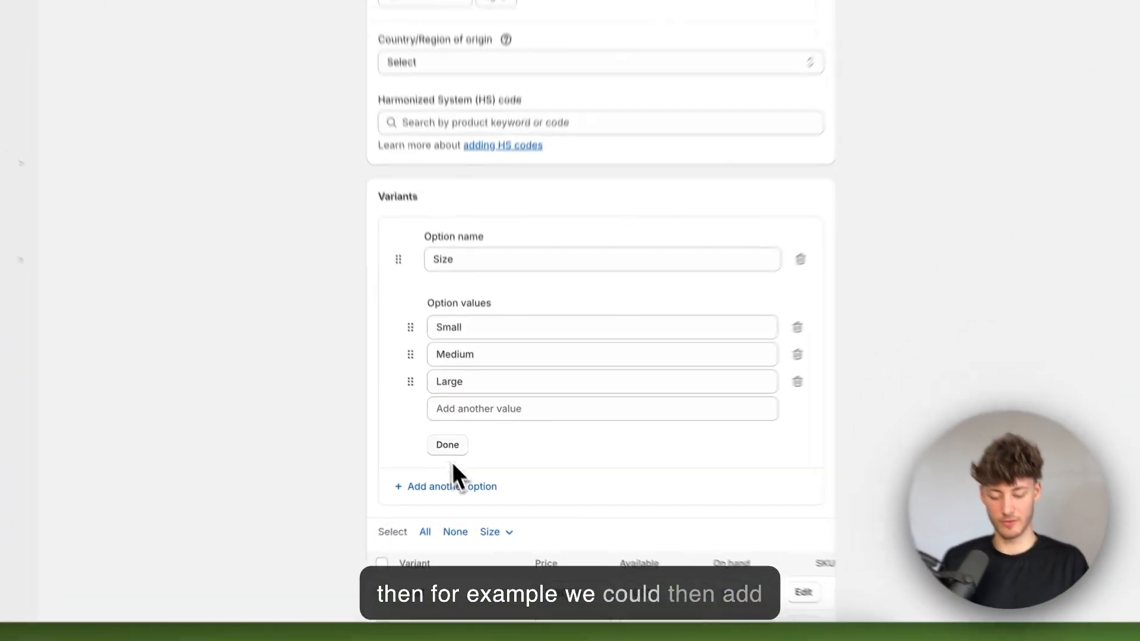
{"action": "left_click", "coordinate": [458, 464]}
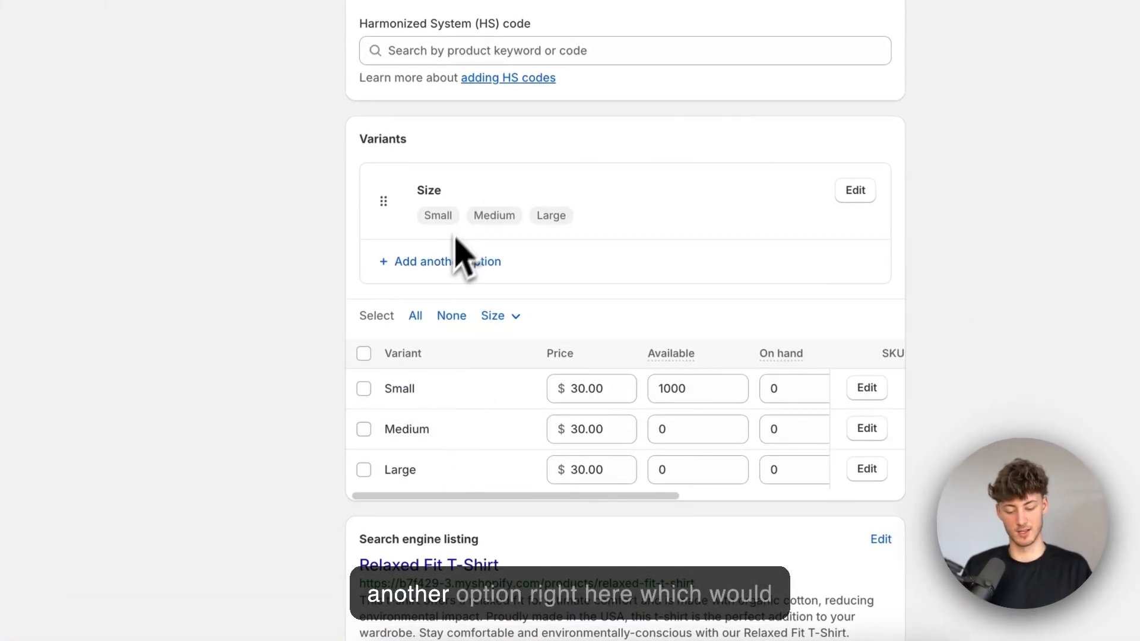
- Add a second variant option named Color with the values White and Black
{"action": "left_click", "coordinate": [453, 262]}
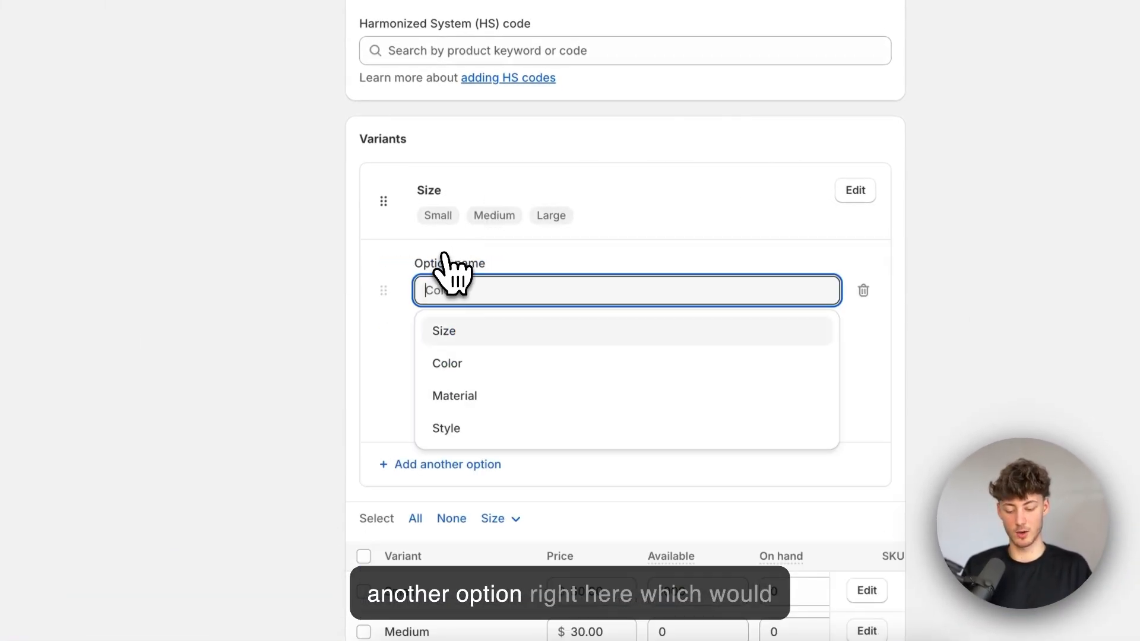
{"action": "type", "text": "Co"}
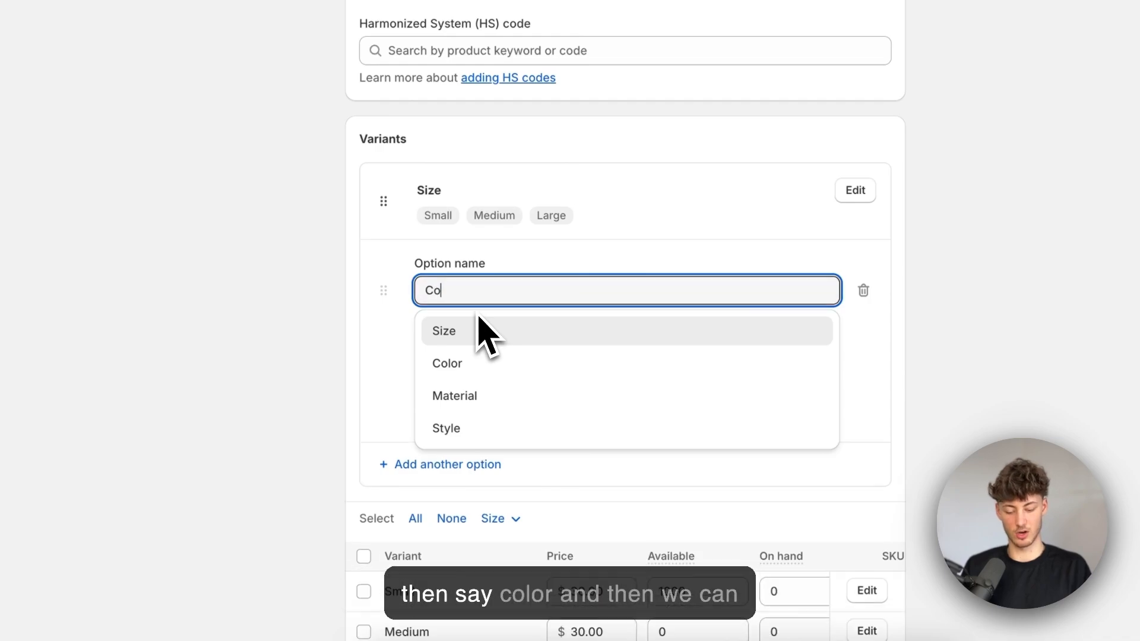
{"action": "type", "text": "lor"}
{"action": "key", "text": "Tab"}
{"action": "left_click", "coordinate": [465, 372]}
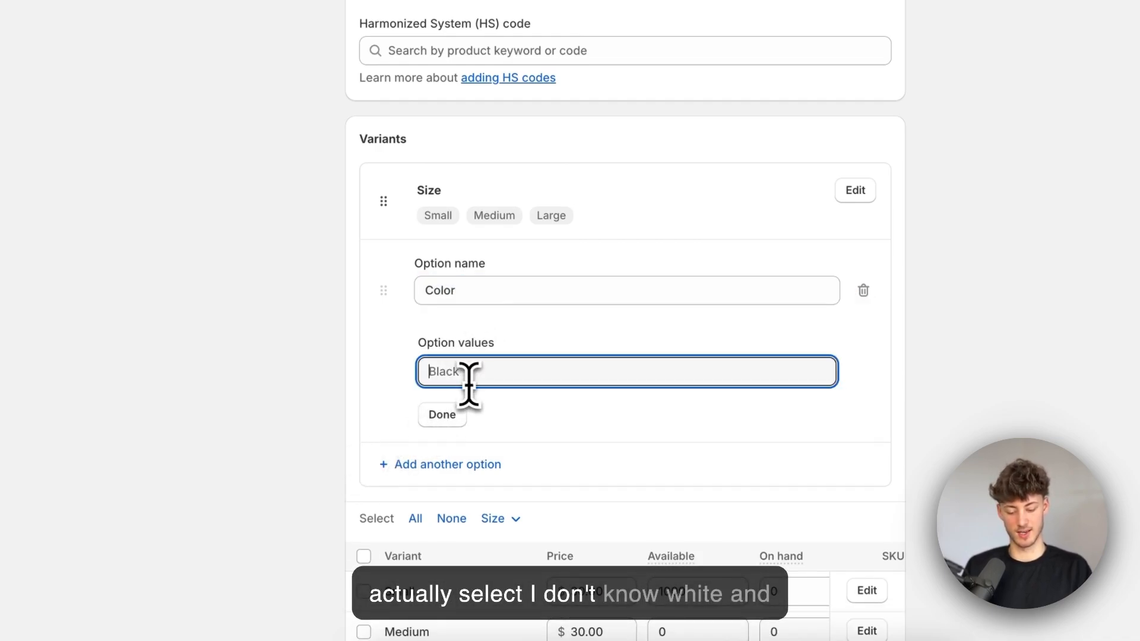
{"action": "type", "text": "White"}
{"action": "key", "text": "Return"}
{"action": "type", "text": "Black"}
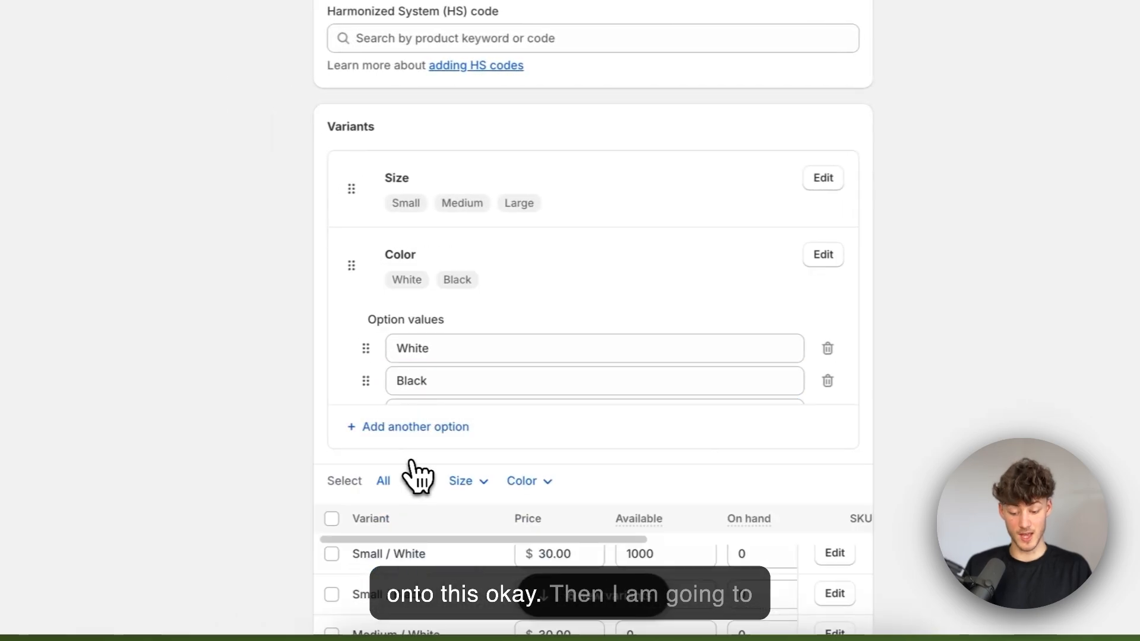
- Finish the Color option, look over the size and color variant combinations, and save the new product
{"action": "left_click", "coordinate": [443, 480]}
{"action": "scroll", "coordinate": [730, 330], "scroll_direction": "down", "scroll_amount": 5}
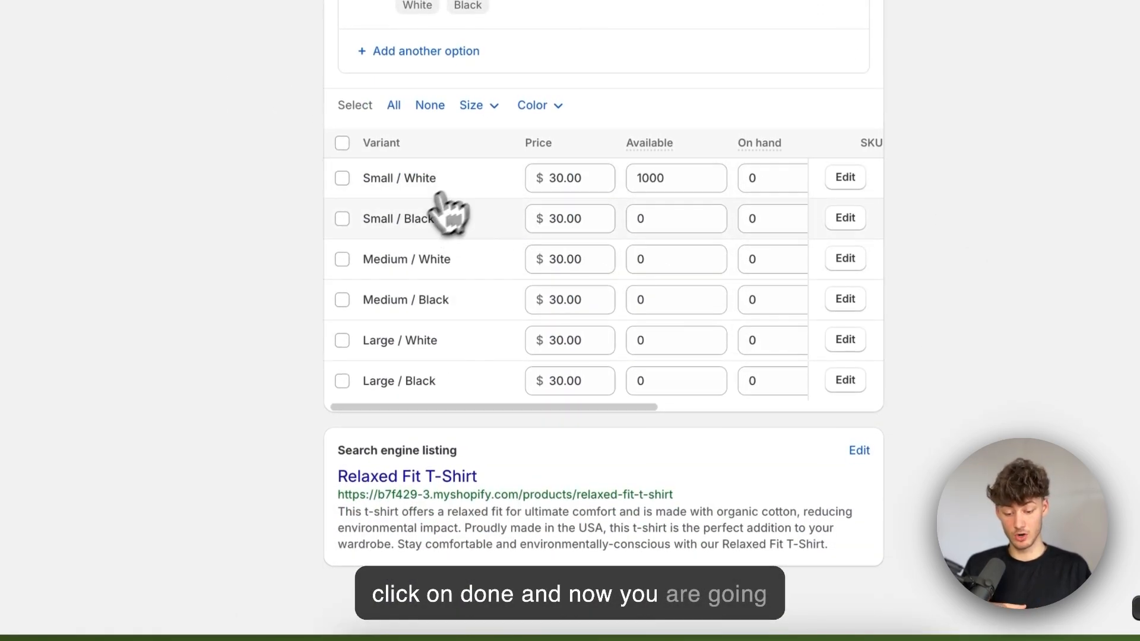
{"action": "left_click", "coordinate": [499, 197]}
{"action": "left_click", "coordinate": [392, 194]}
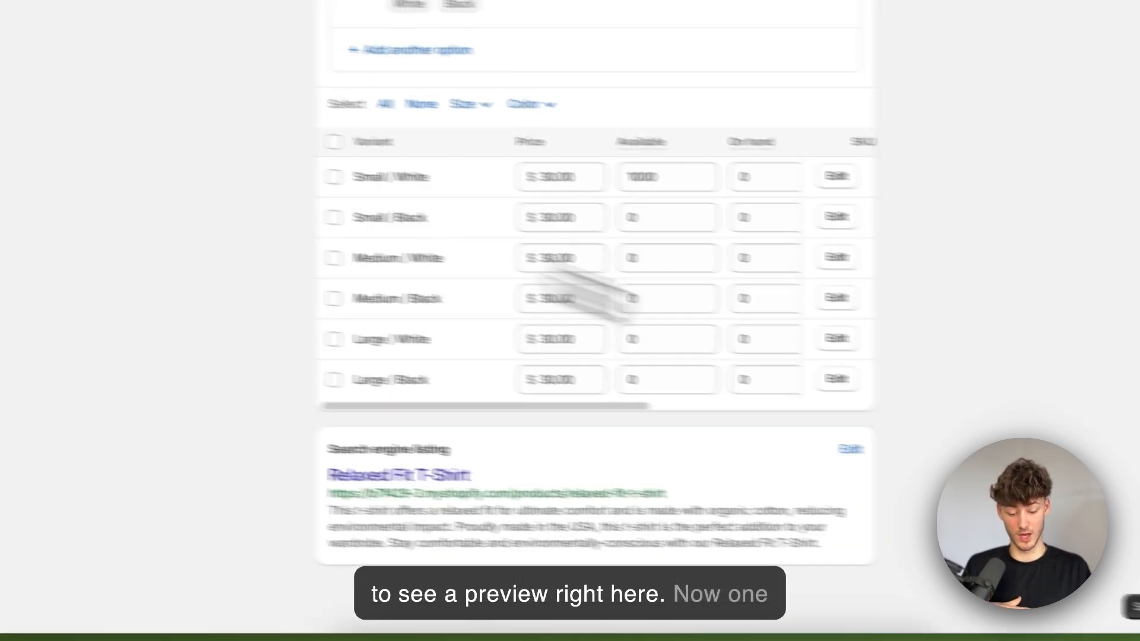
{"action": "left_click", "coordinate": [650, 80]}
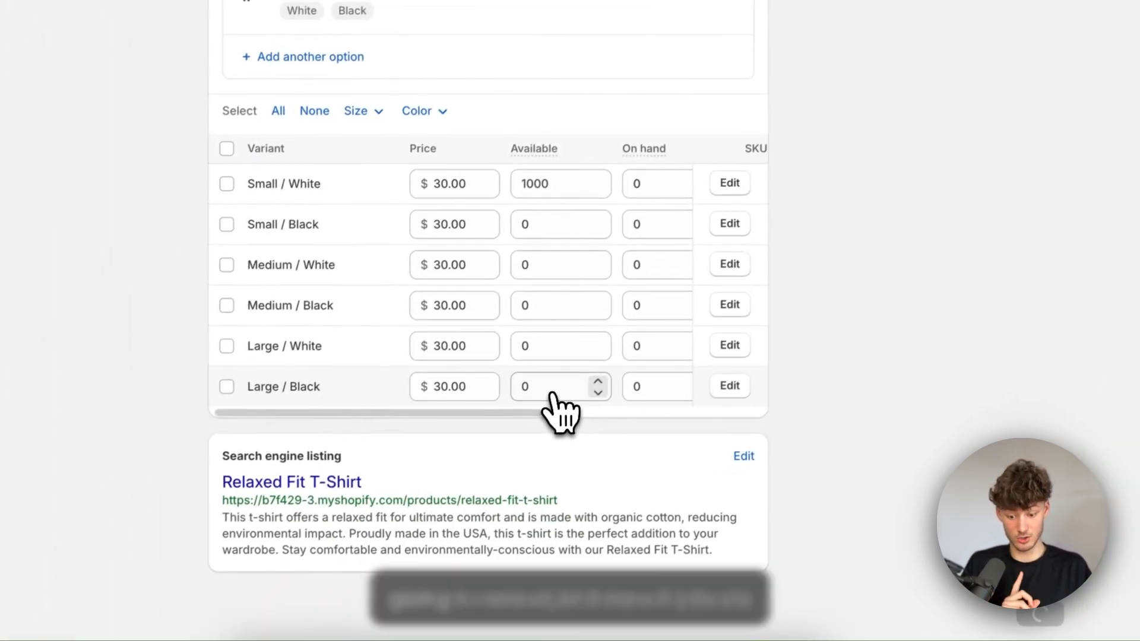
{"action": "key", "text": "super+r"}
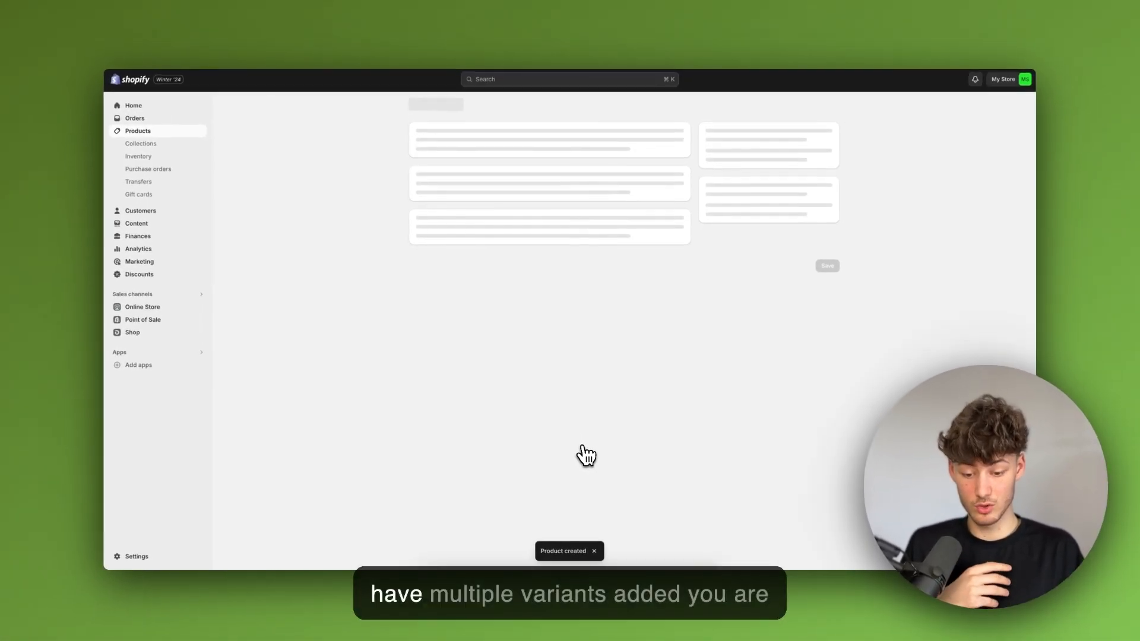
- Assign the front photo of the man wearing the white T-shirt as the Small / White variant's image
{"action": "scroll", "coordinate": [586, 455], "scroll_direction": "down", "scroll_amount": 6}
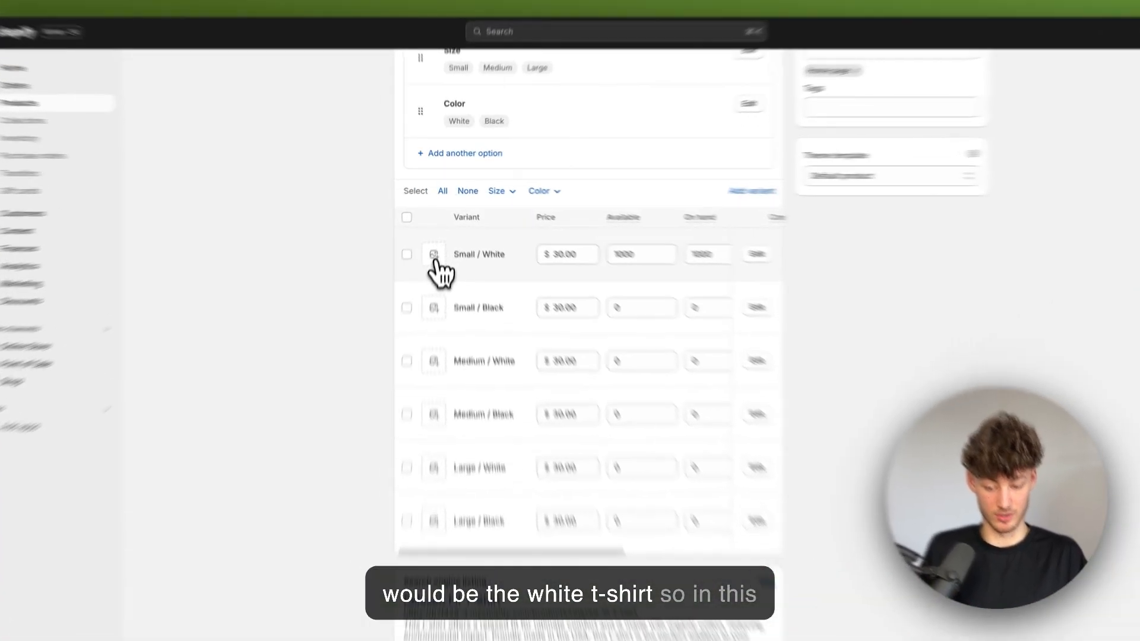
{"action": "left_click", "coordinate": [441, 245]}
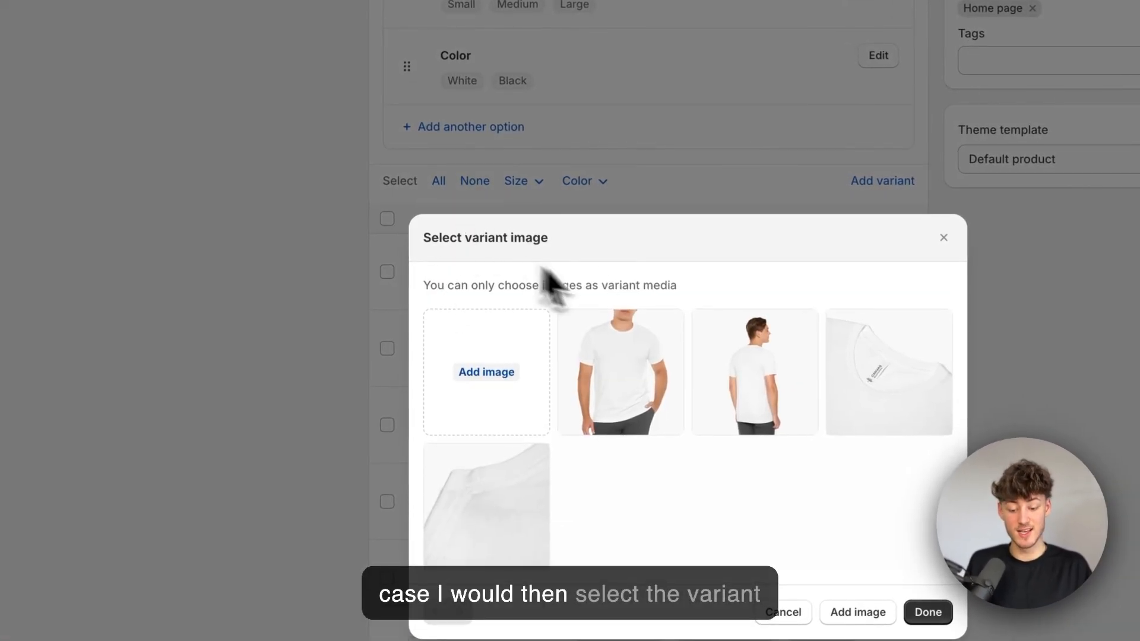
{"action": "left_click", "coordinate": [654, 410]}
{"action": "left_click", "coordinate": [928, 613]}
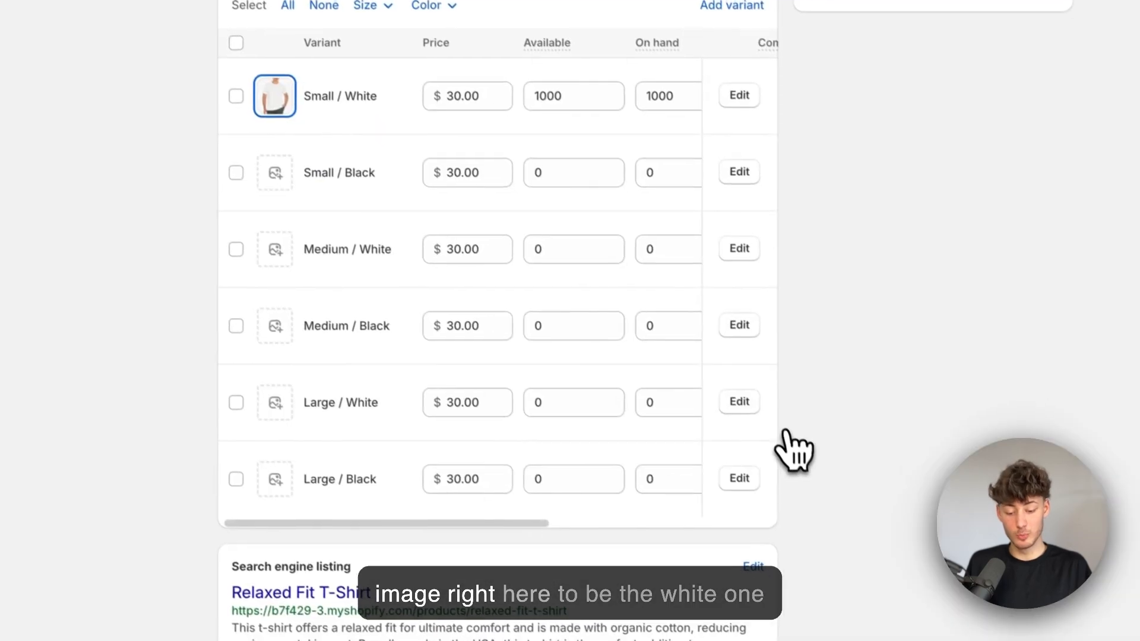
- Look at the image choices for the Small / Black variant without assigning one, and review the variants' inventory columns
{"action": "left_click", "coordinate": [269, 166]}
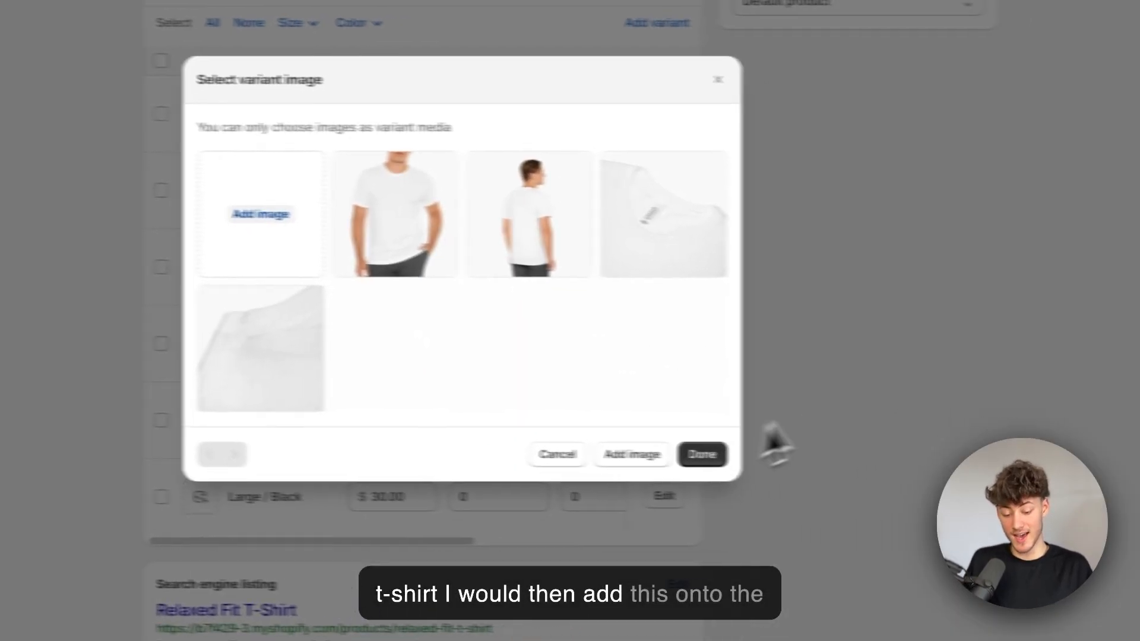
{"action": "left_click", "coordinate": [986, 410]}
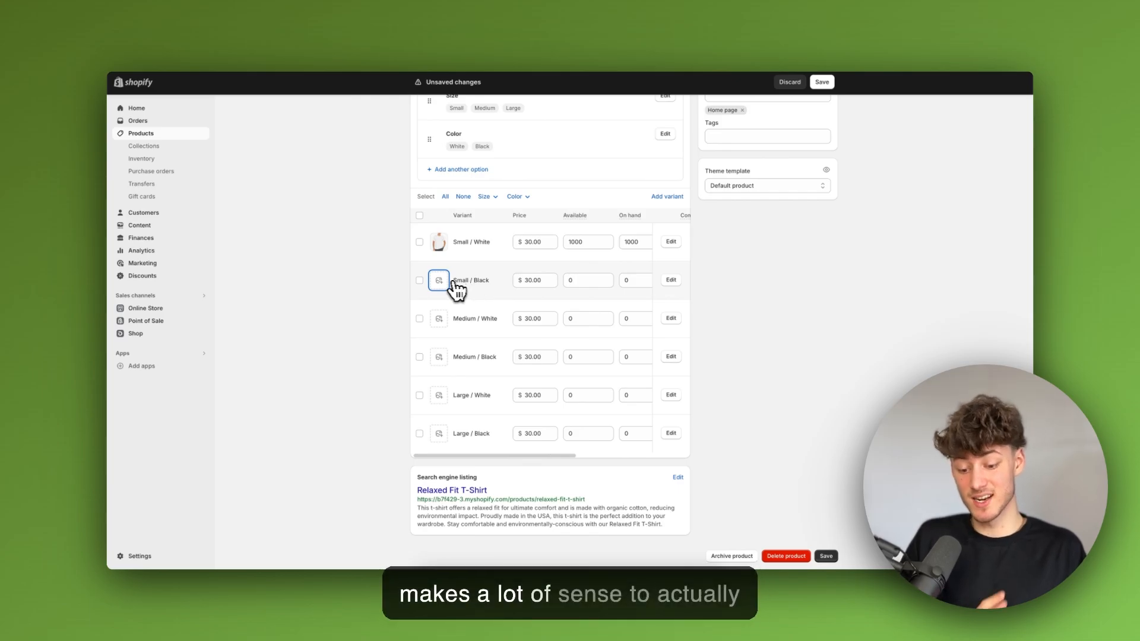
{"action": "left_click", "coordinate": [455, 284]}
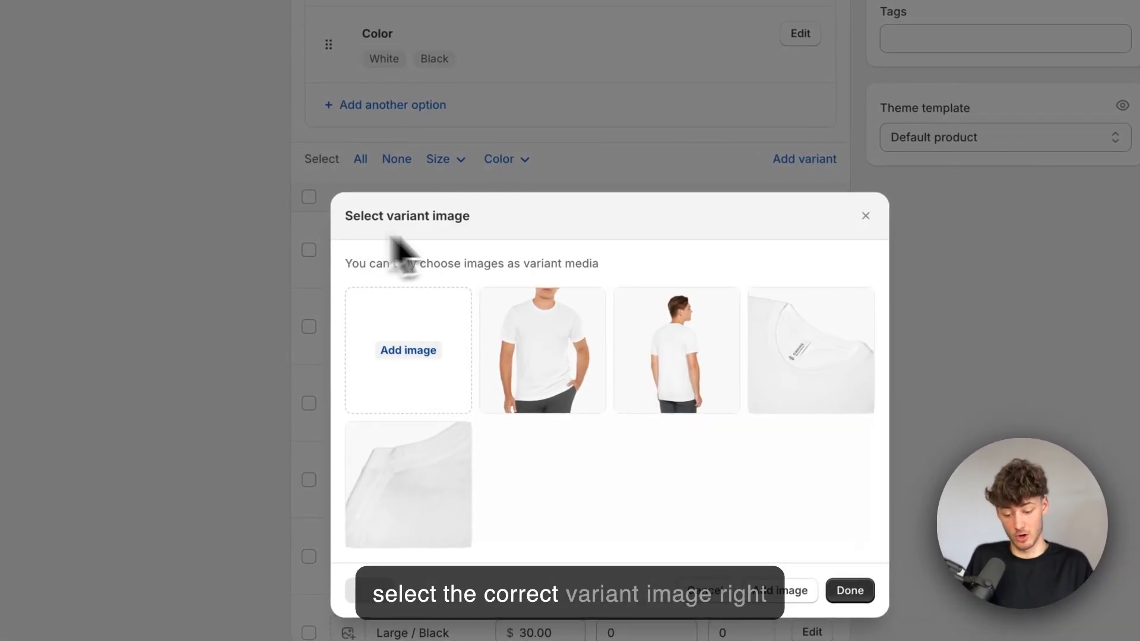
{"action": "left_click", "coordinate": [1106, 291]}
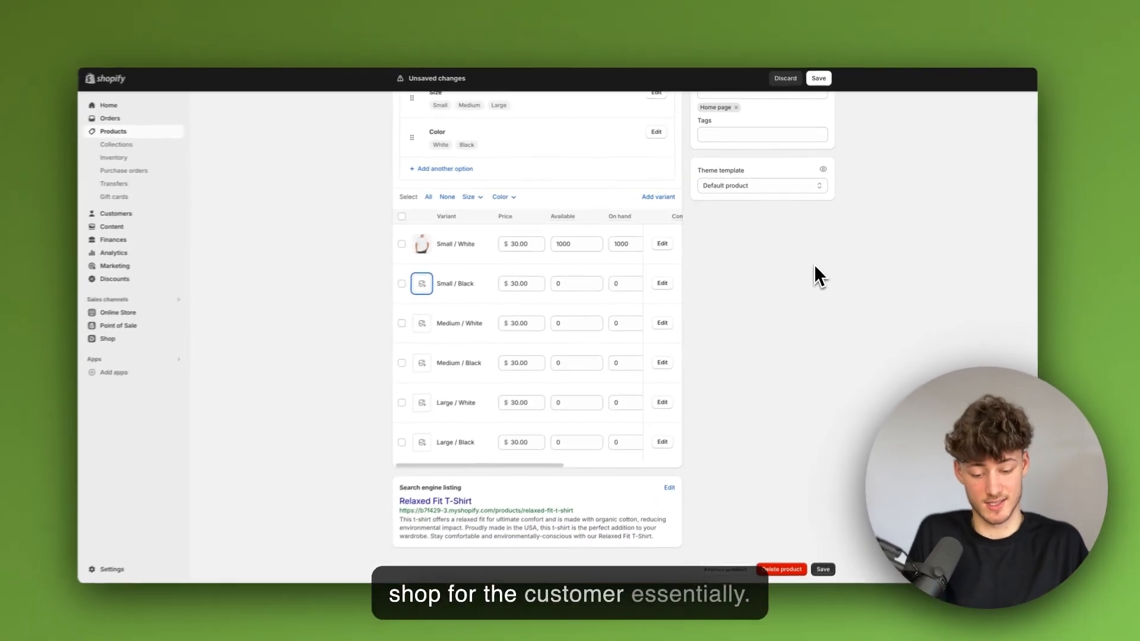
{"action": "scroll", "coordinate": [641, 270], "scroll_direction": "right", "scroll_amount": 2}
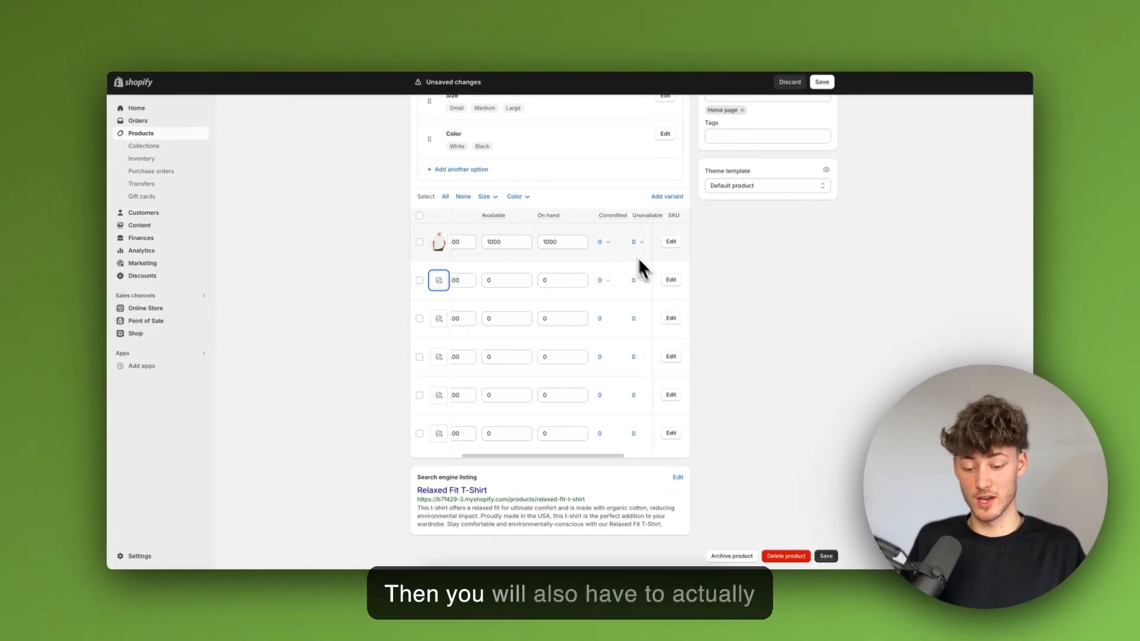
{"action": "scroll", "coordinate": [553, 257], "scroll_direction": "left", "scroll_amount": 2}
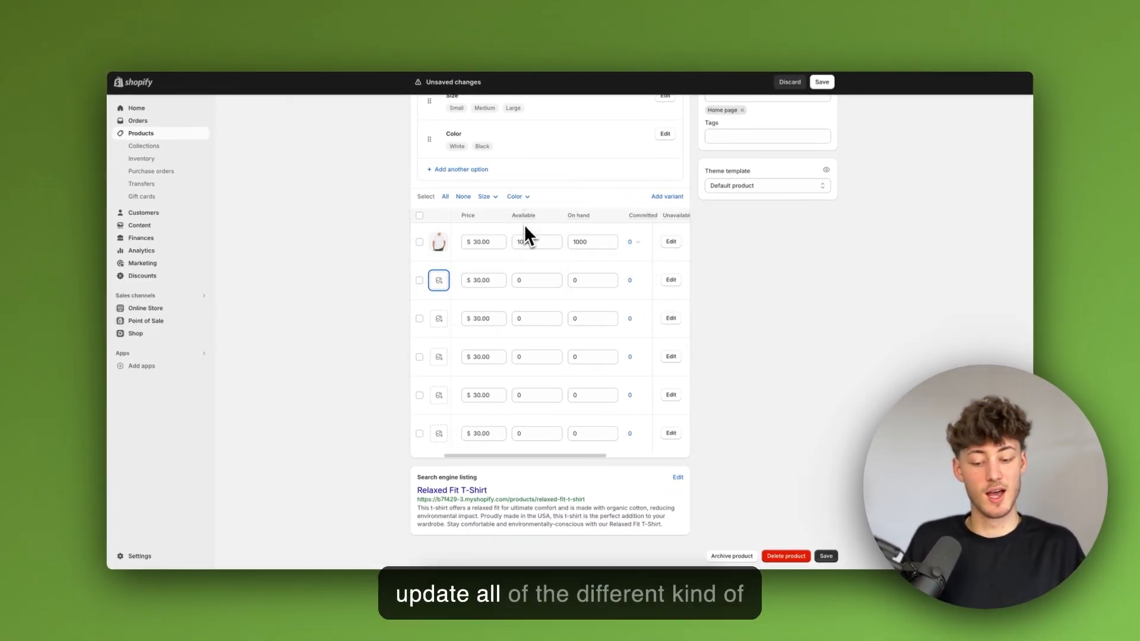
{"action": "scroll", "coordinate": [552, 216], "scroll_direction": "right", "scroll_amount": 3}
{"action": "scroll", "coordinate": [580, 297], "scroll_direction": "left", "scroll_amount": 3}
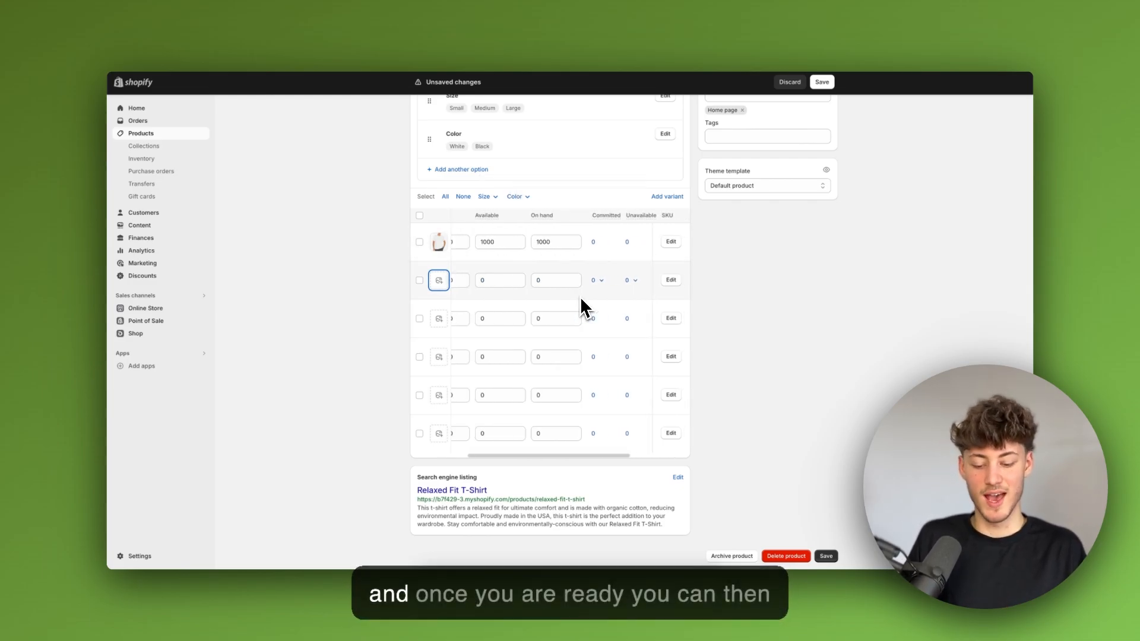
- Edit the search engine listing and set its page title to "Relaxed Fit T-Shirt - Krause Clothing"
{"action": "left_click", "coordinate": [678, 478]}
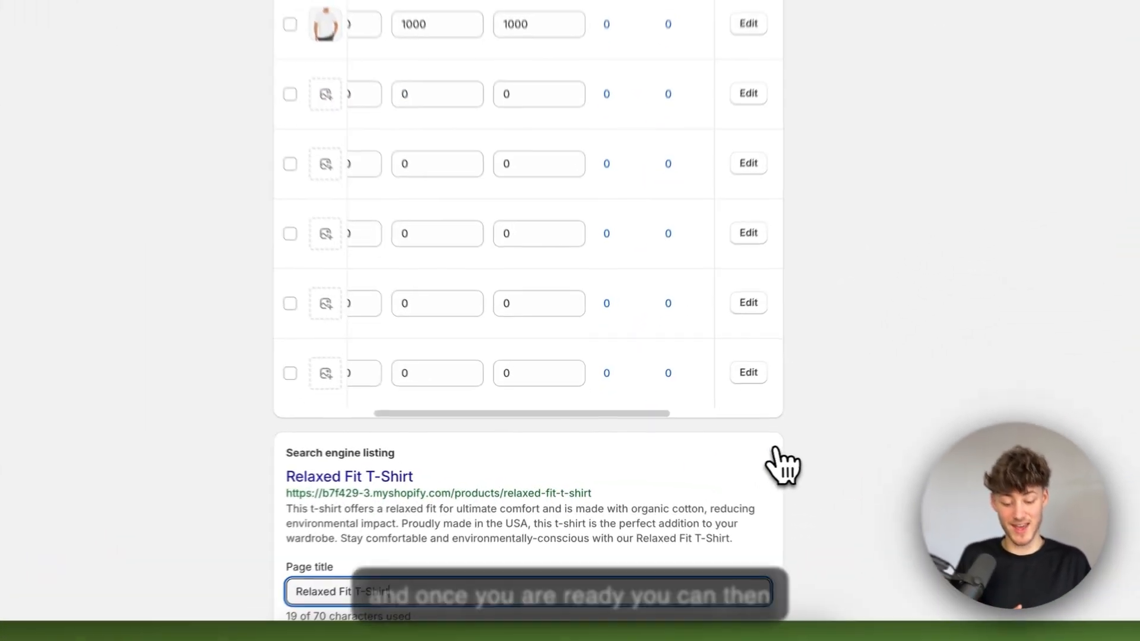
{"action": "scroll", "coordinate": [781, 629], "scroll_direction": "down", "scroll_amount": 2}
{"action": "left_click_drag", "start_coordinate": [287, 387], "coordinate": [418, 389]}
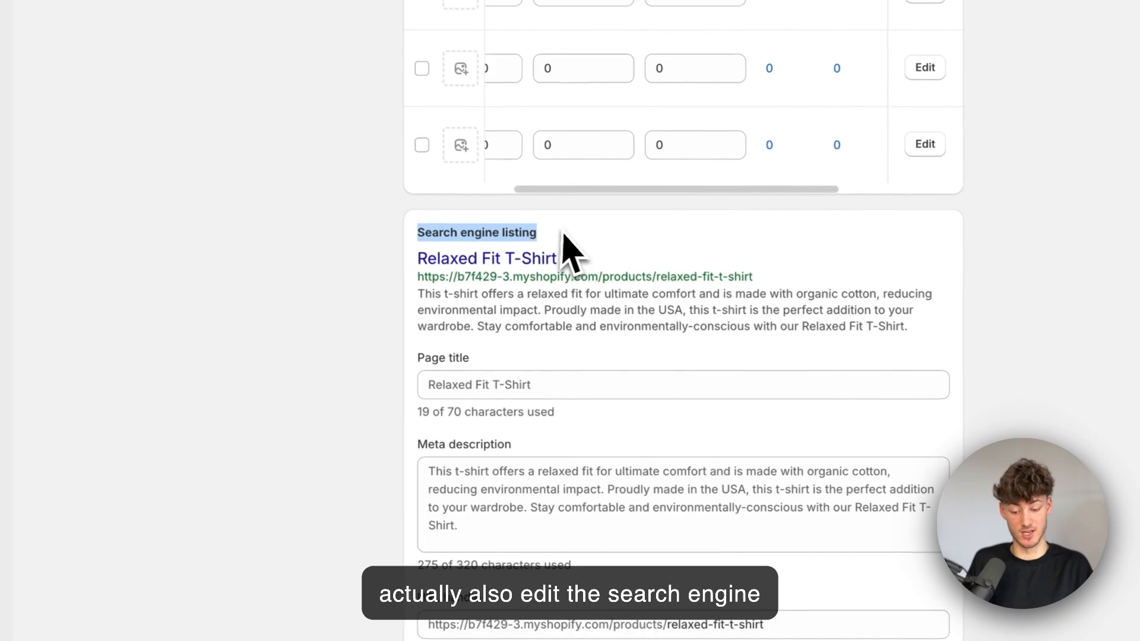
{"action": "left_click", "coordinate": [424, 358]}
{"action": "scroll", "coordinate": [561, 389], "scroll_direction": "down", "scroll_amount": 1}
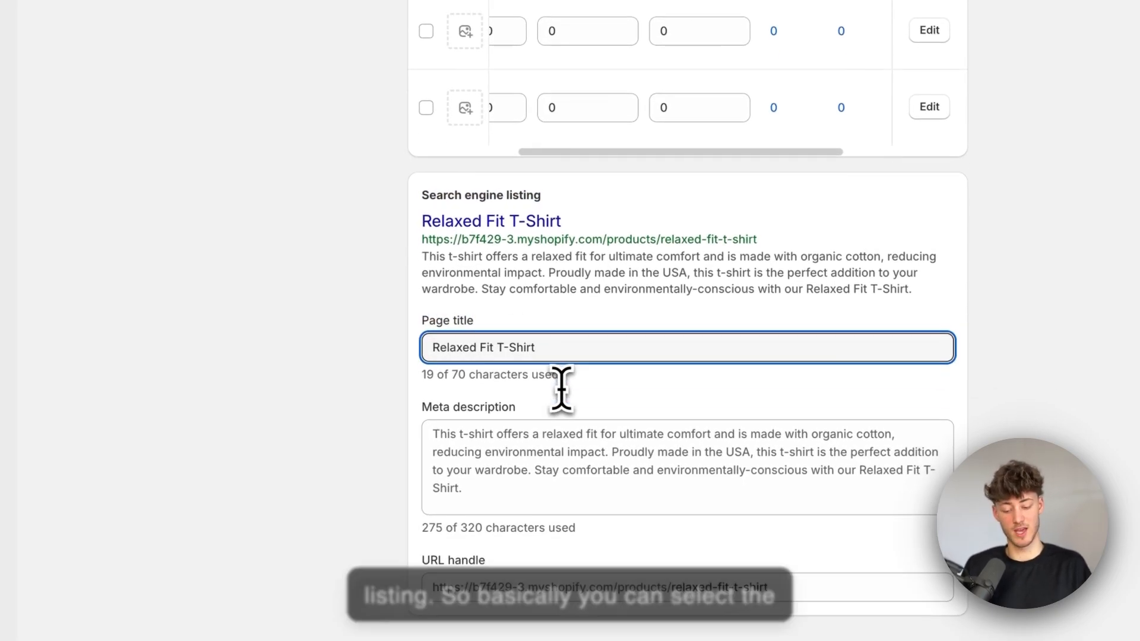
{"action": "type", "text": "- Krause C"}
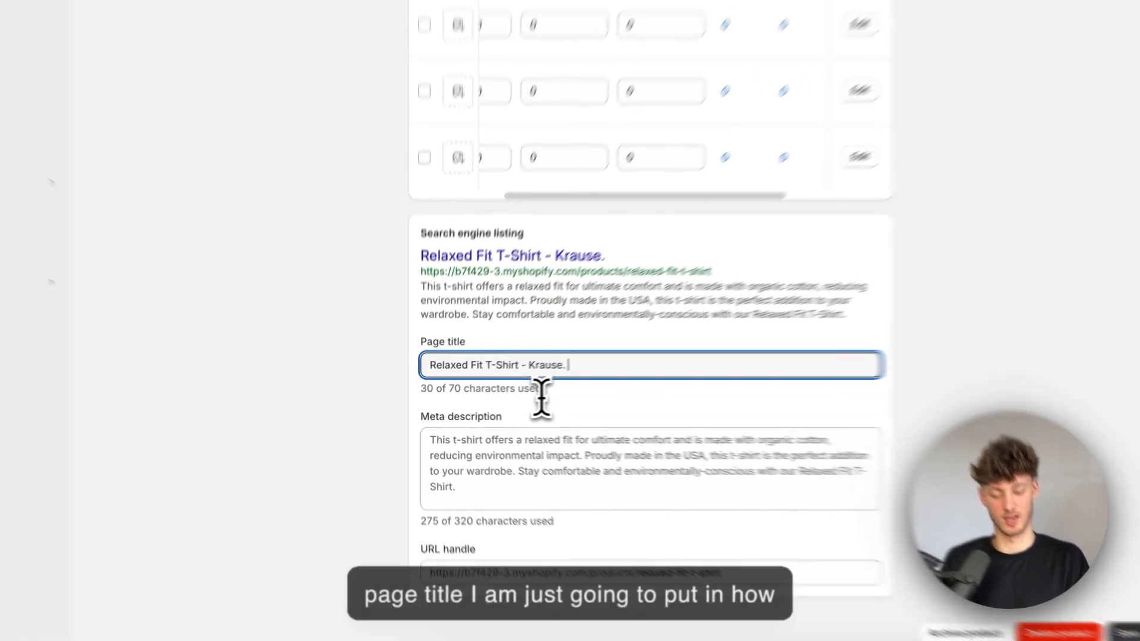
{"action": "type", "text": "lothing"}
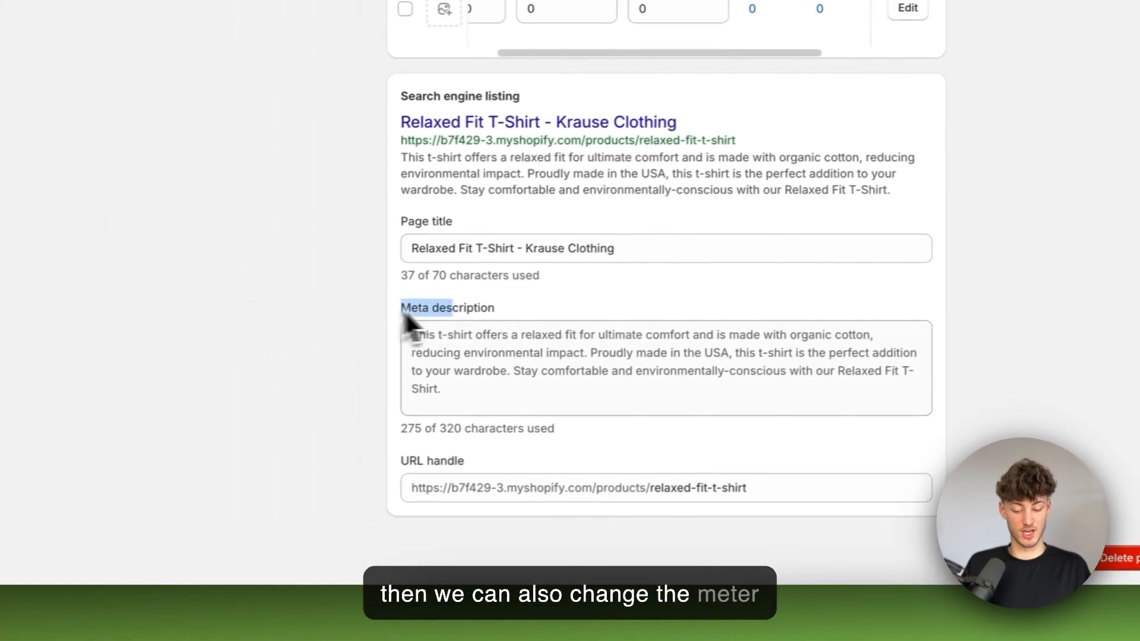
- Review the search engine listing's meta description and URL handle without changing them
{"action": "left_click_drag", "start_coordinate": [417, 432], "coordinate": [483, 432]}
{"action": "triple_click", "coordinate": [471, 337]}
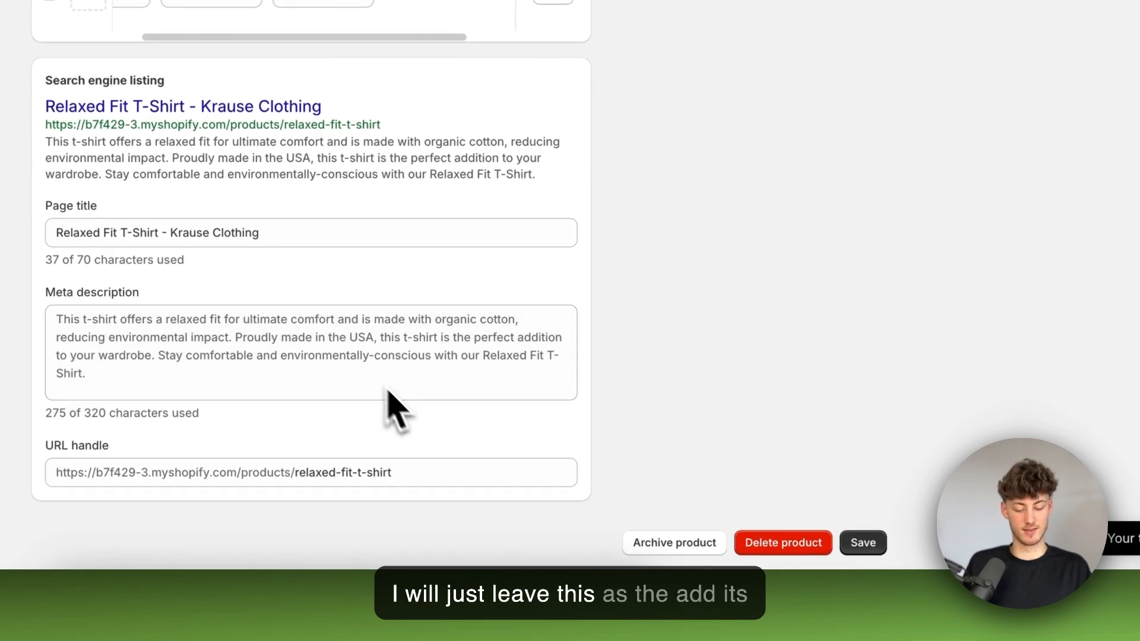
{"action": "left_click", "coordinate": [423, 475]}
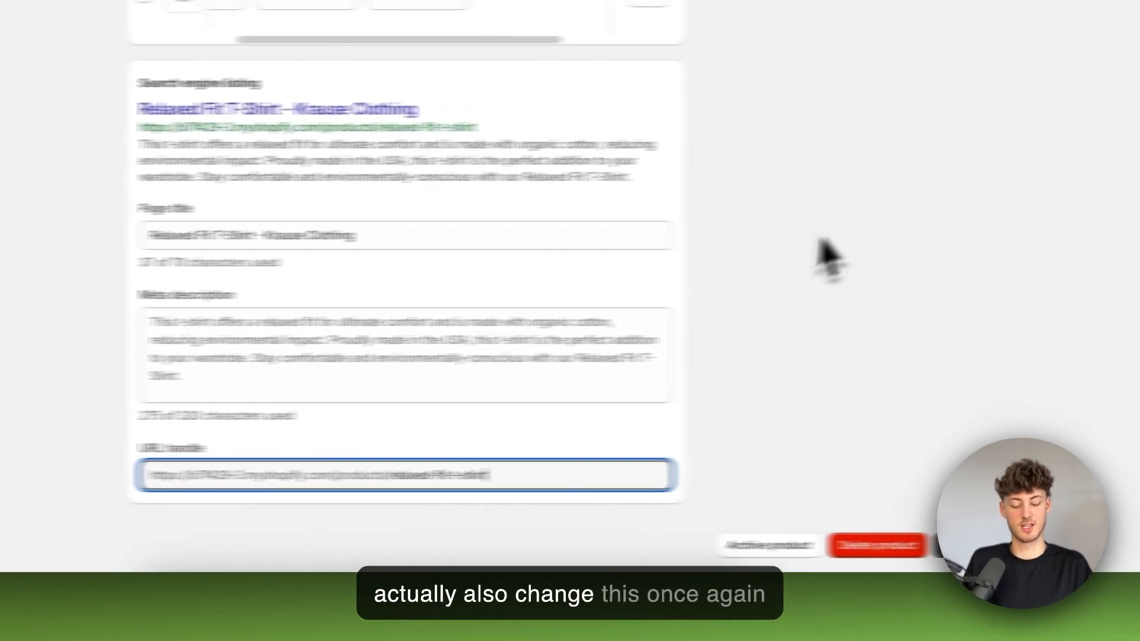
- In the product organization settings, set the product category to Apparel & Accessories and the product type to T-Shirt
{"action": "scroll", "coordinate": [834, 261], "scroll_direction": "up", "scroll_amount": 15}
{"action": "scroll", "coordinate": [682, 247], "scroll_direction": "down", "scroll_amount": 3}
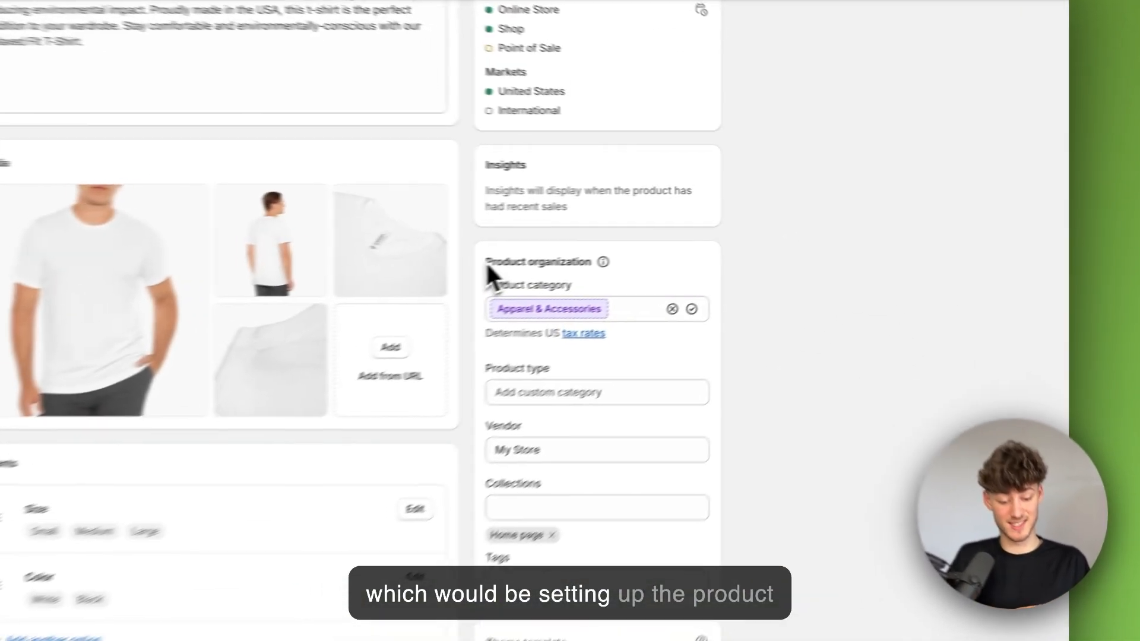
{"action": "left_click_drag", "start_coordinate": [705, 243], "coordinate": [757, 241]}
{"action": "left_click_drag", "start_coordinate": [532, 267], "coordinate": [568, 267]}
{"action": "left_click", "coordinate": [789, 272]}
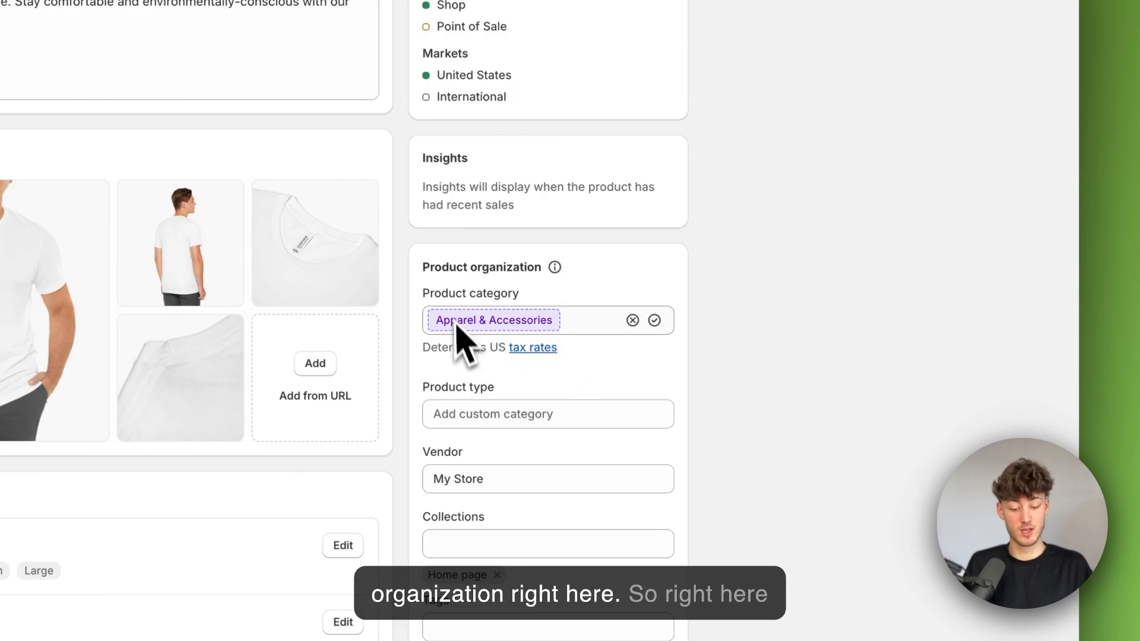
{"action": "left_click", "coordinate": [594, 324]}
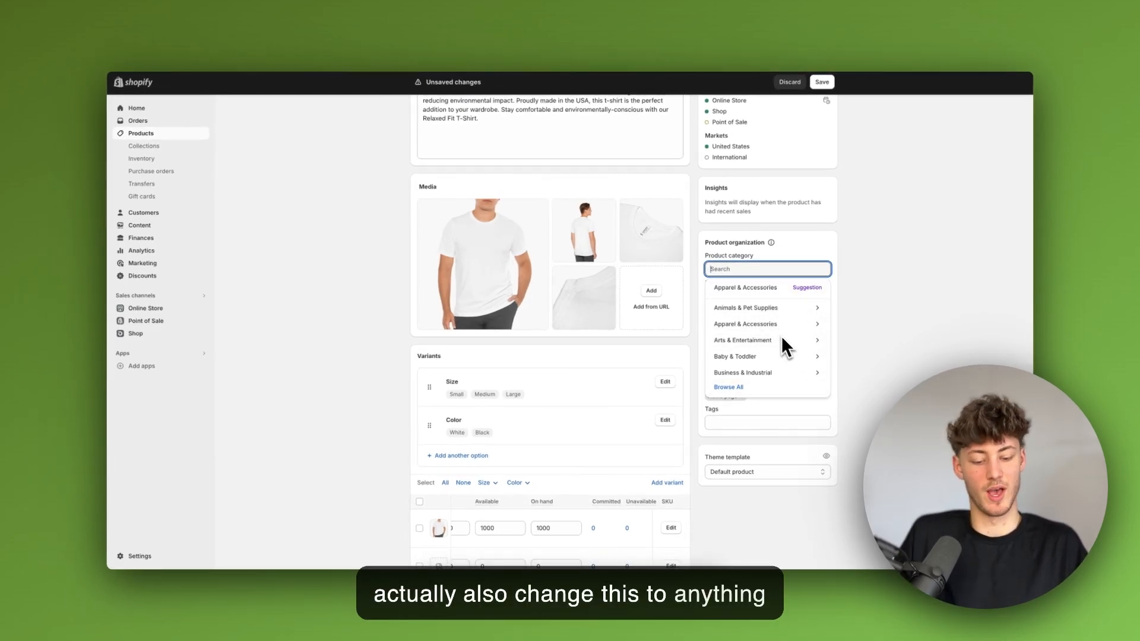
{"action": "left_click", "coordinate": [774, 325]}
{"action": "left_click_drag", "start_coordinate": [704, 302], "coordinate": [747, 301]}
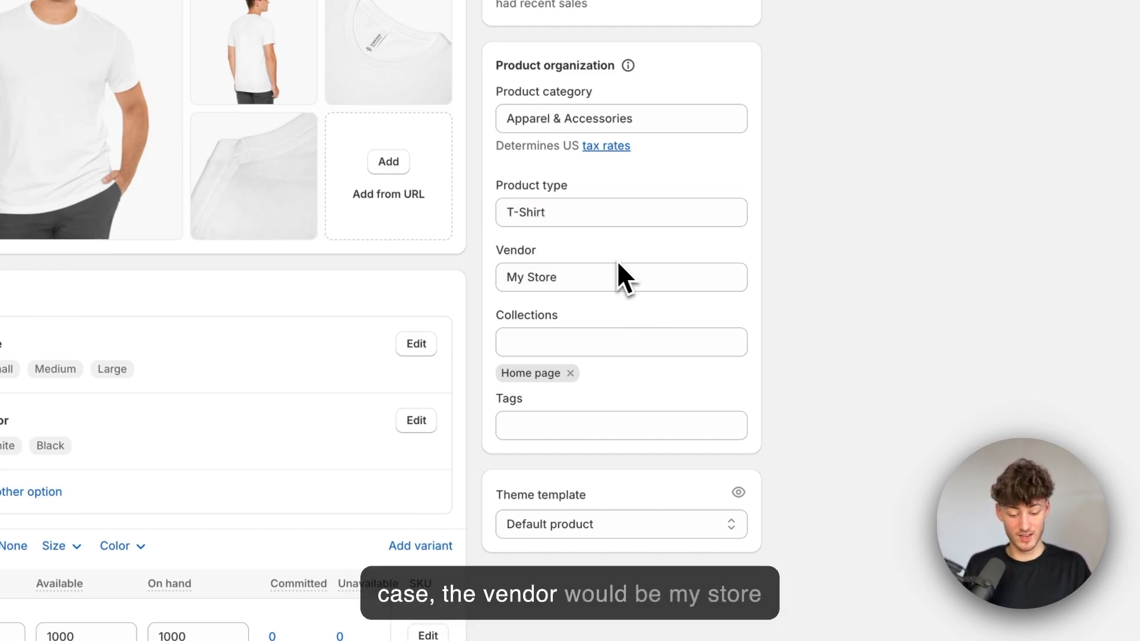
- Keep My Store as the vendor and remove the product from the Home page collection
{"action": "left_click", "coordinate": [608, 275]}
{"action": "left_click", "coordinate": [636, 262]}
{"action": "left_click", "coordinate": [570, 373]}
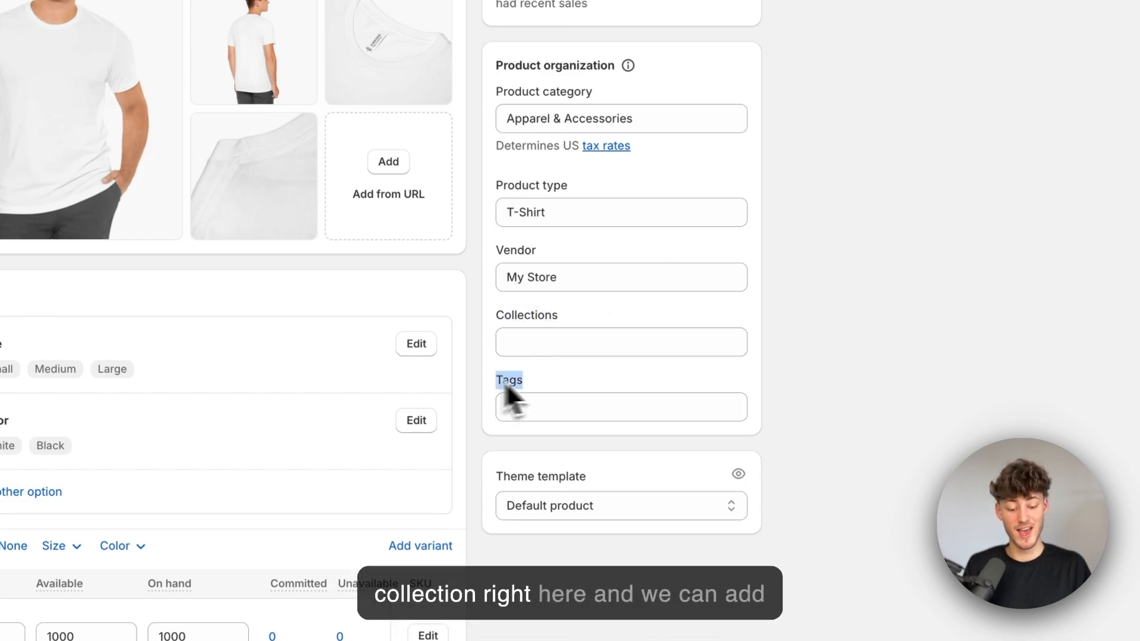
- Add the tag "clothing" to the product
{"action": "left_click", "coordinate": [537, 404]}
{"action": "type", "text": "cl"}
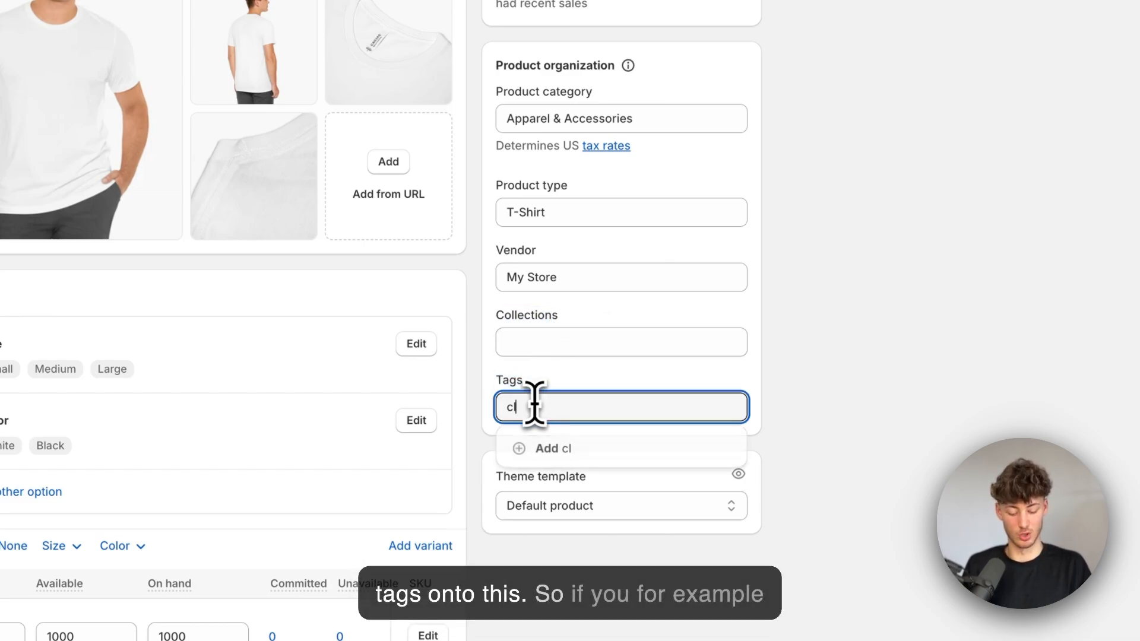
{"action": "type", "text": "othing"}
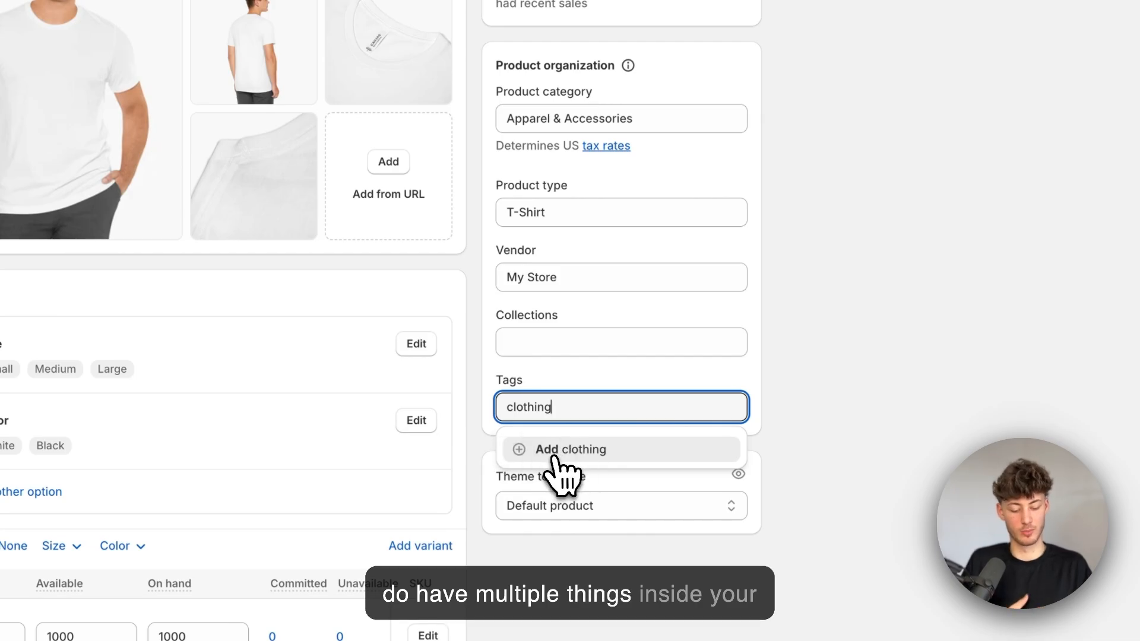
{"action": "left_click", "coordinate": [556, 456]}
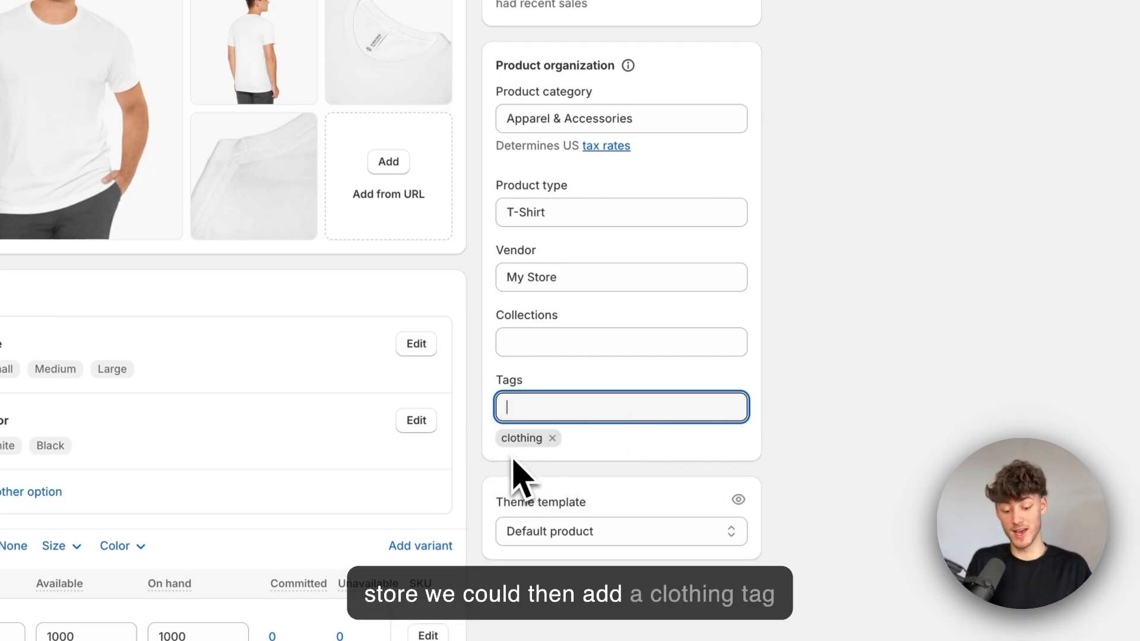
- Switch the product's status to Draft and back to Active
{"action": "scroll", "coordinate": [725, 364], "scroll_direction": "up", "scroll_amount": 8}
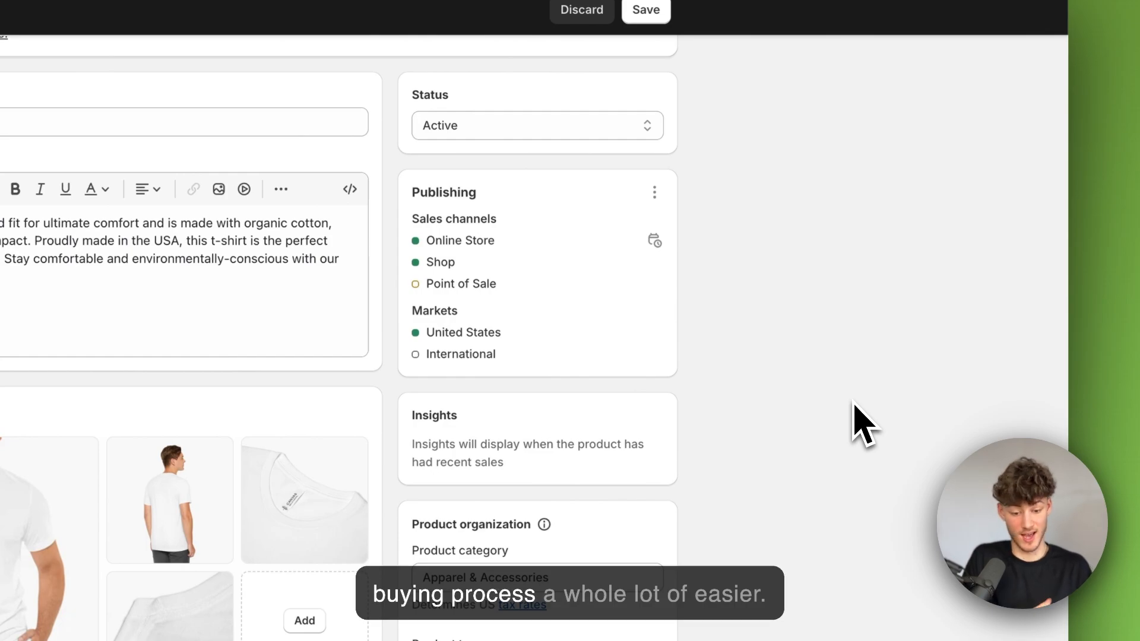
{"action": "scroll", "coordinate": [855, 415], "scroll_direction": "up", "scroll_amount": 3}
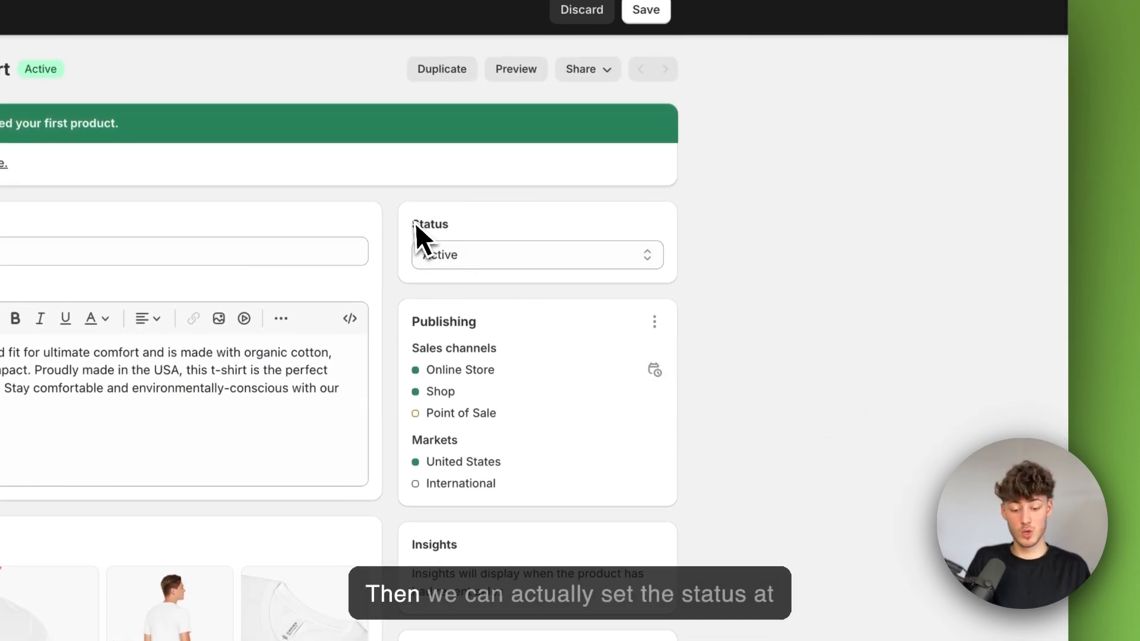
{"action": "left_click", "coordinate": [468, 266]}
{"action": "left_click", "coordinate": [452, 278]}
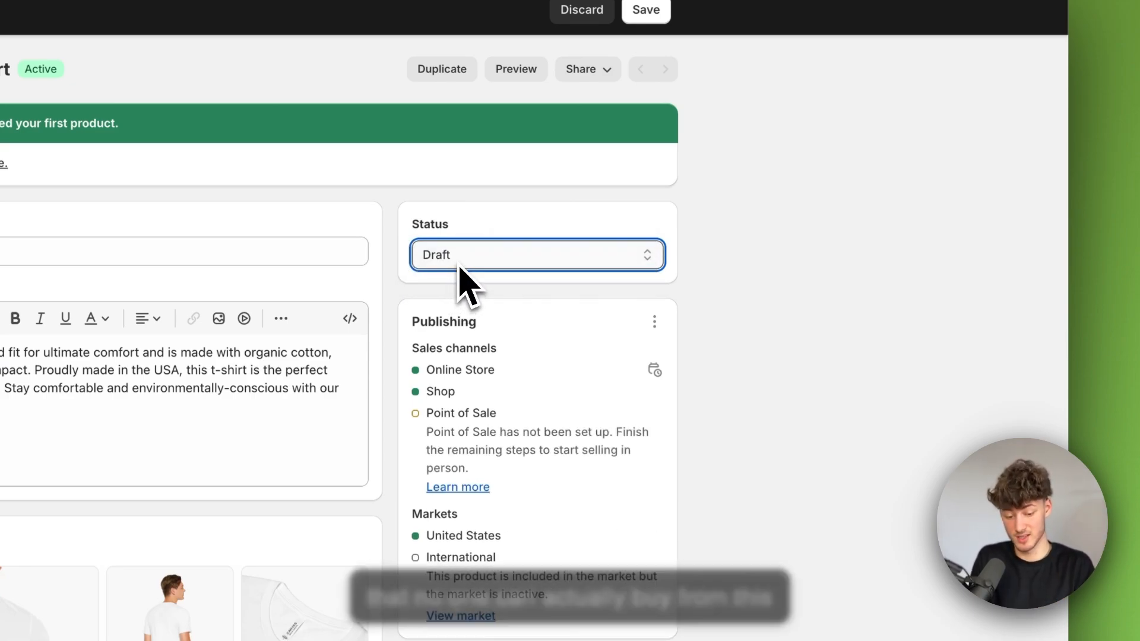
{"action": "left_click", "coordinate": [460, 268]}
{"action": "left_click", "coordinate": [465, 240]}
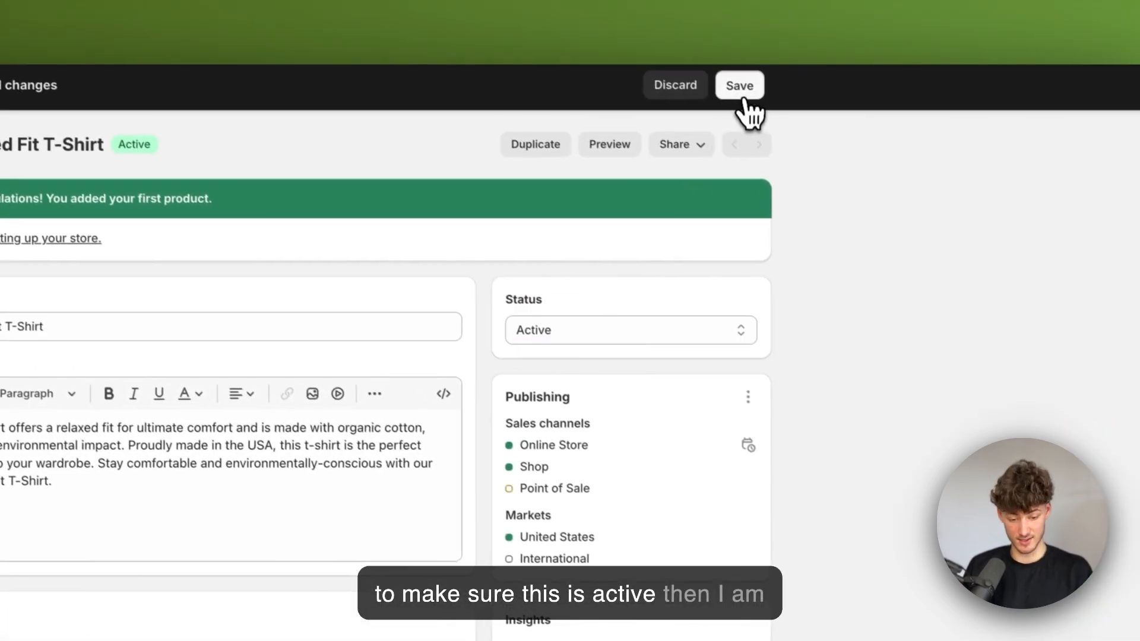
- Save the product changes and preview its online store page, trying the Black and White color choices
{"action": "left_click", "coordinate": [646, 9]}
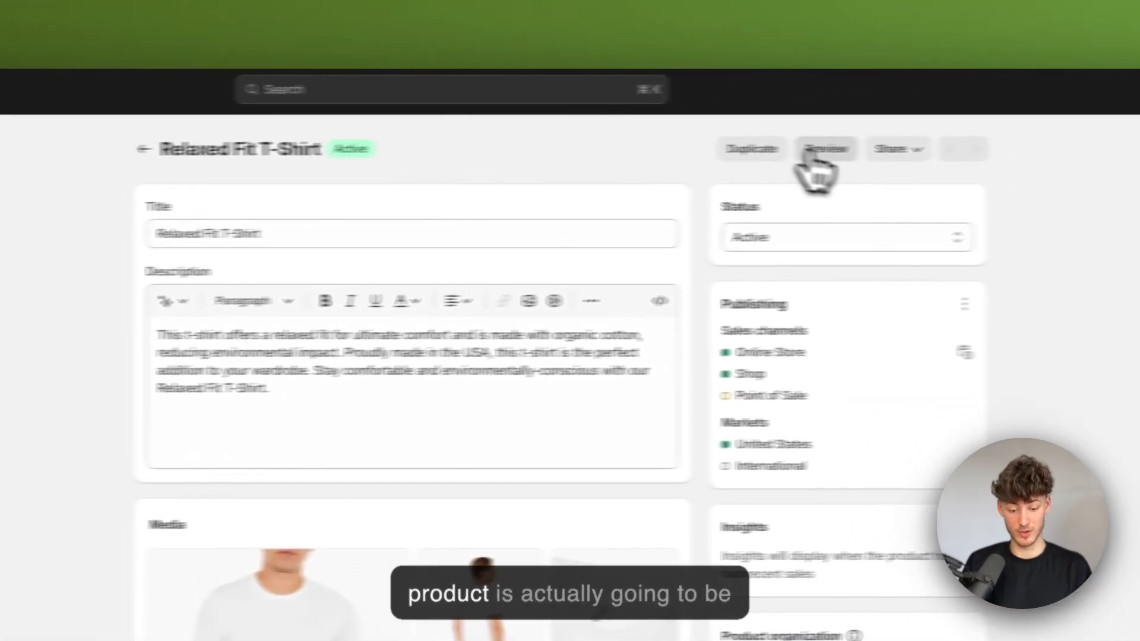
{"action": "left_click", "coordinate": [808, 156]}
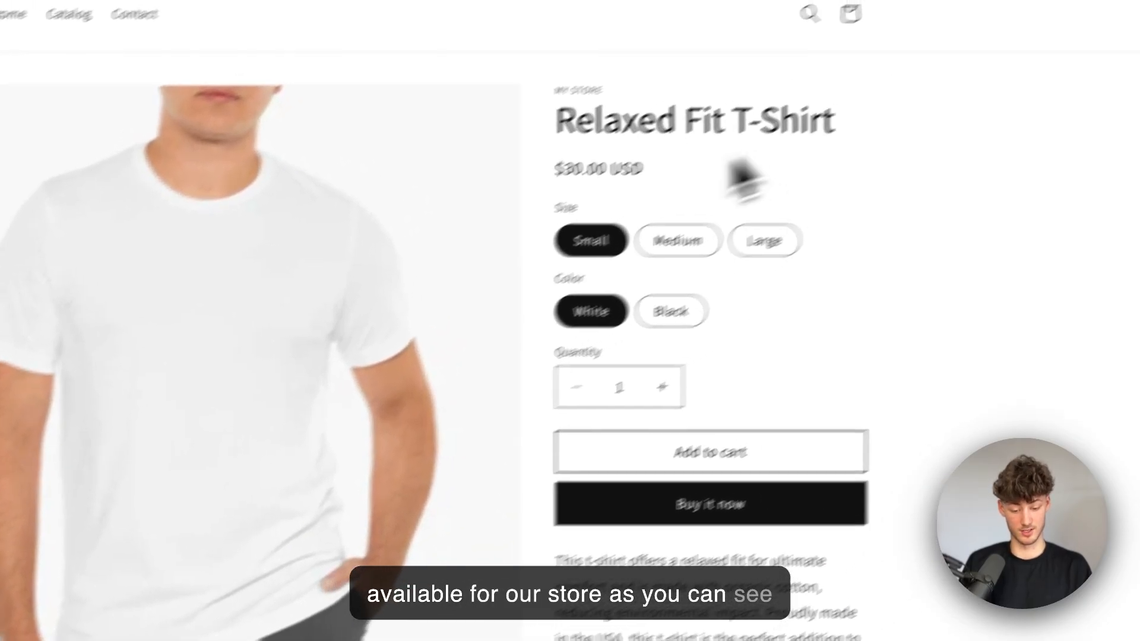
{"action": "left_click", "coordinate": [579, 288]}
{"action": "left_click", "coordinate": [504, 288]}
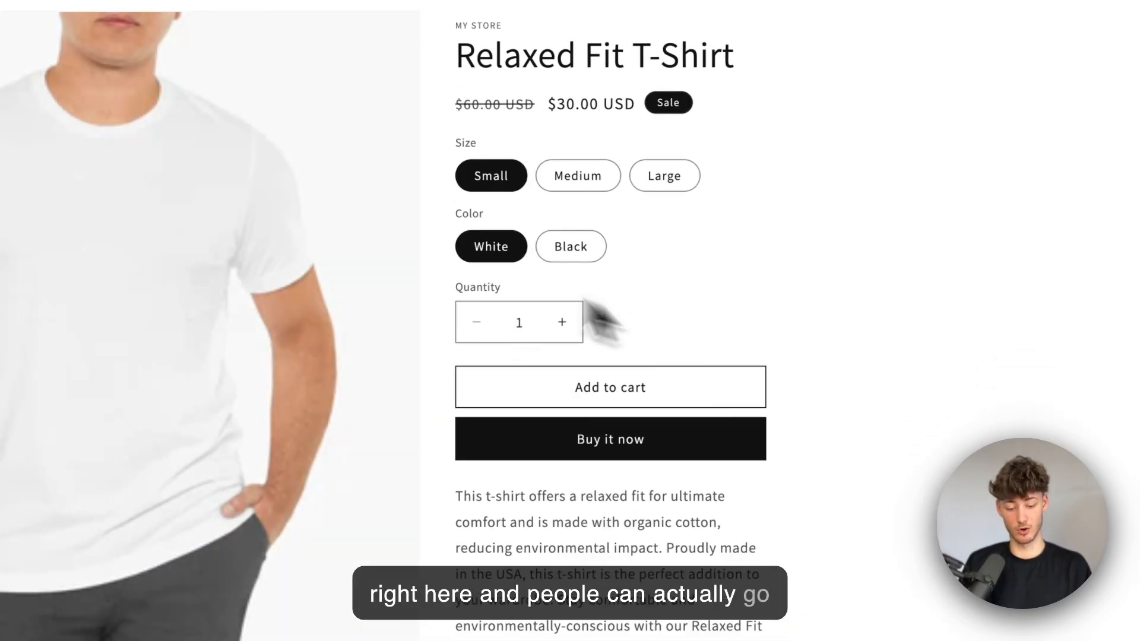